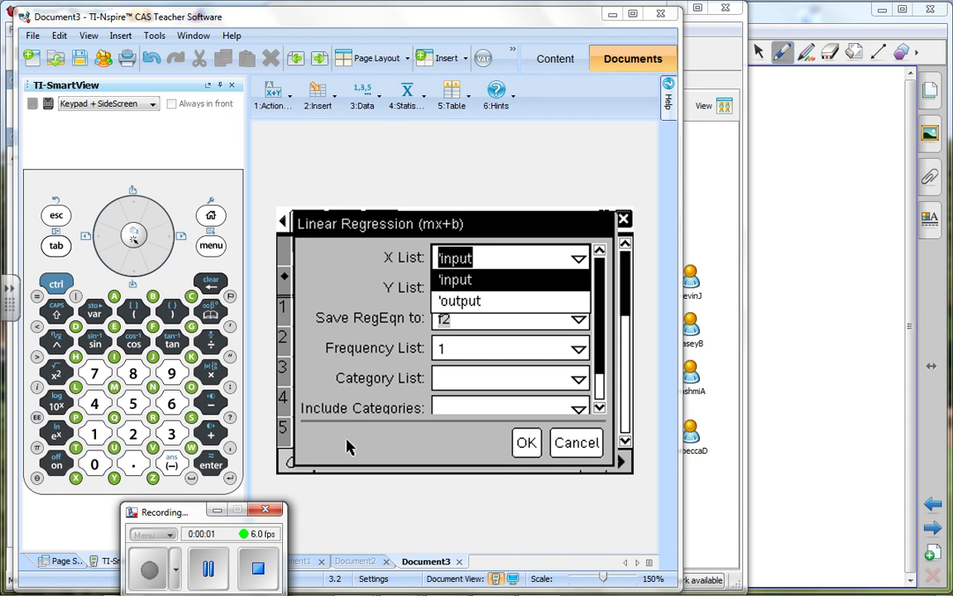
In the Linear Regression dialog, keep 'input as the X List and choose 'output as the Y List
click(499, 279)
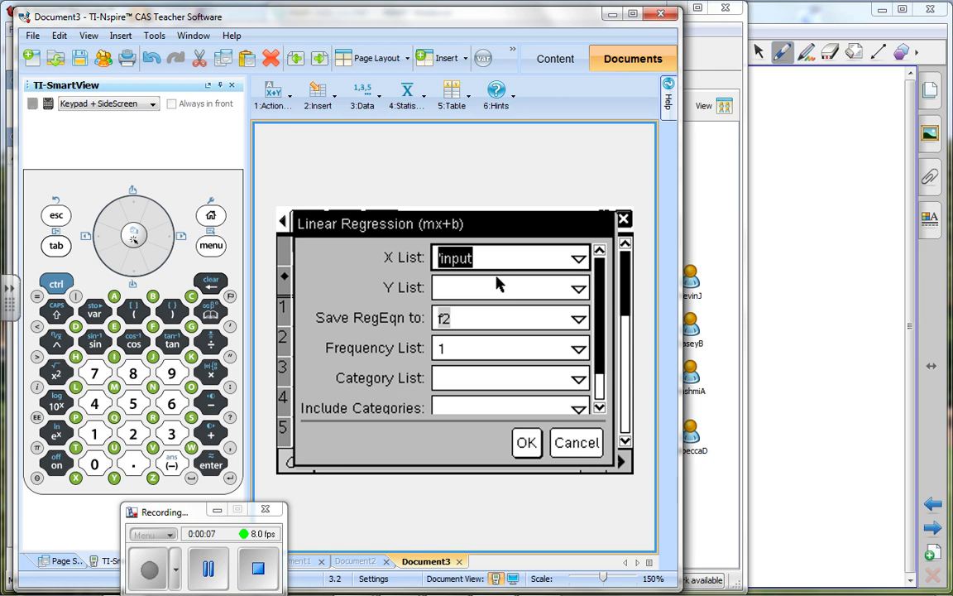
click(498, 284)
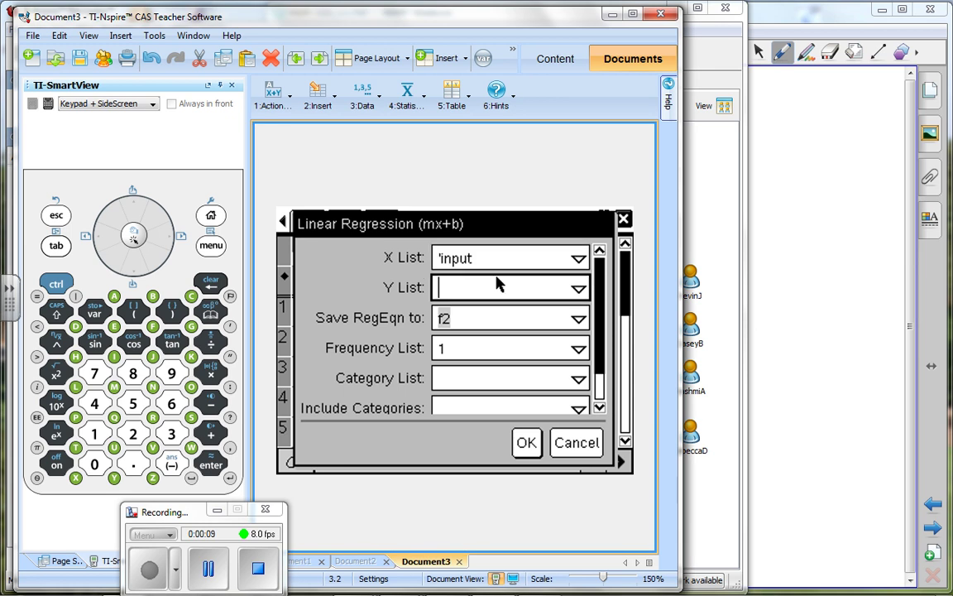
key(Return)
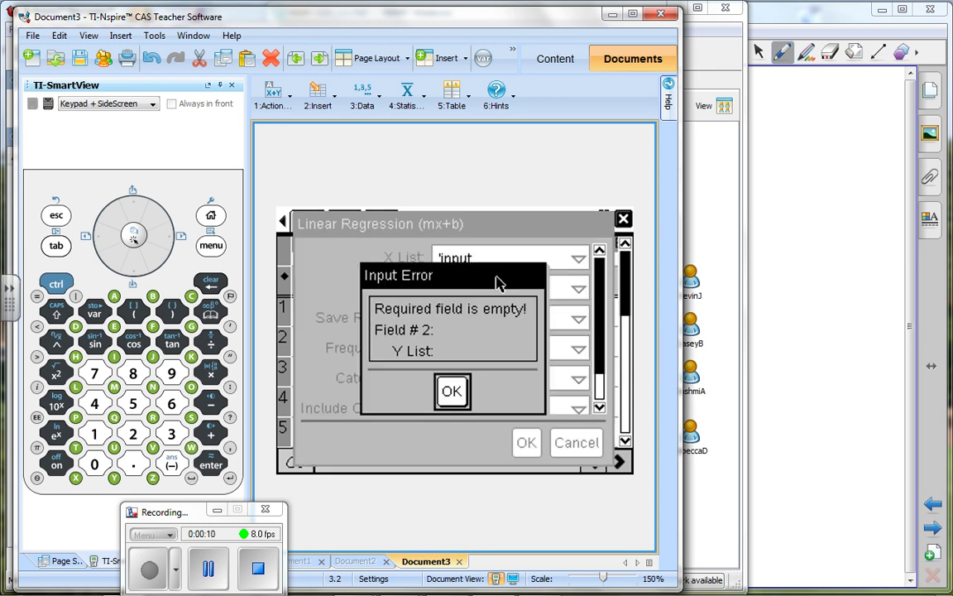
click(451, 392)
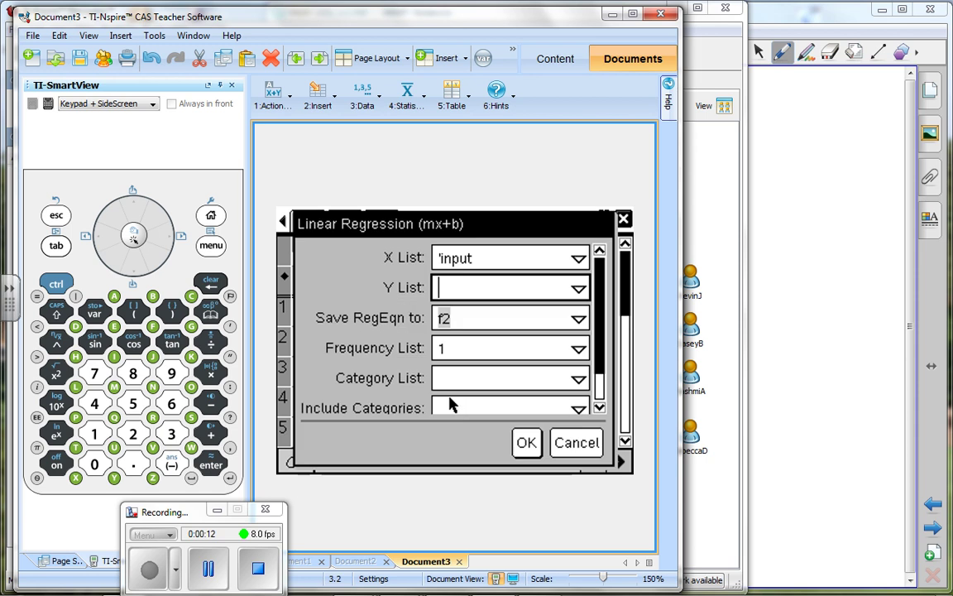
click(579, 289)
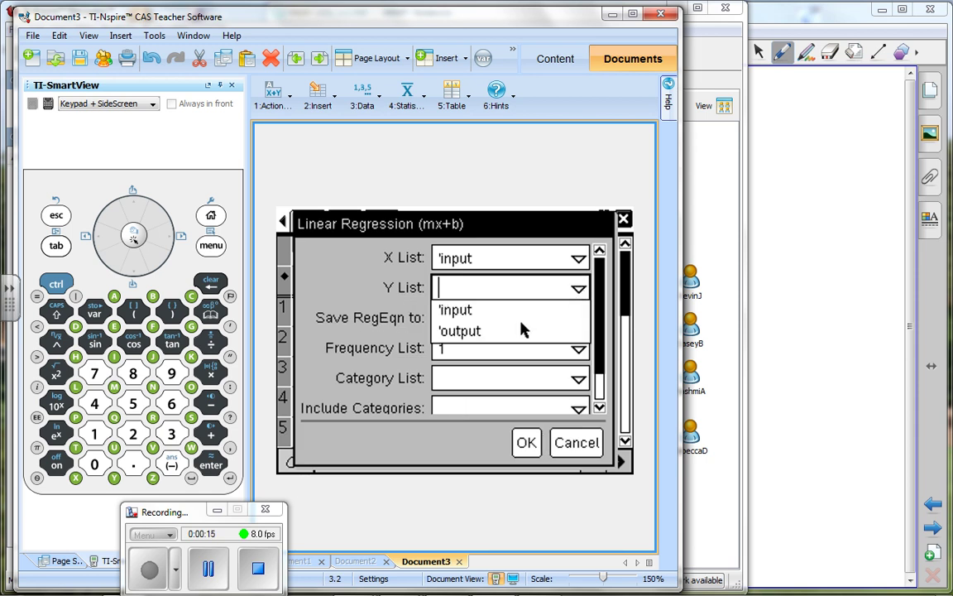
click(464, 331)
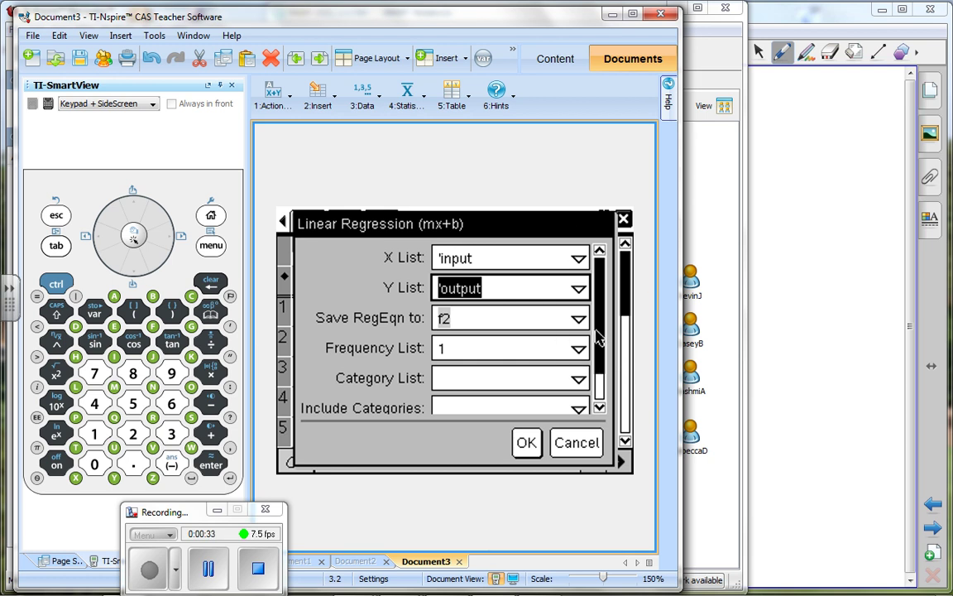
key(shift+Tab)
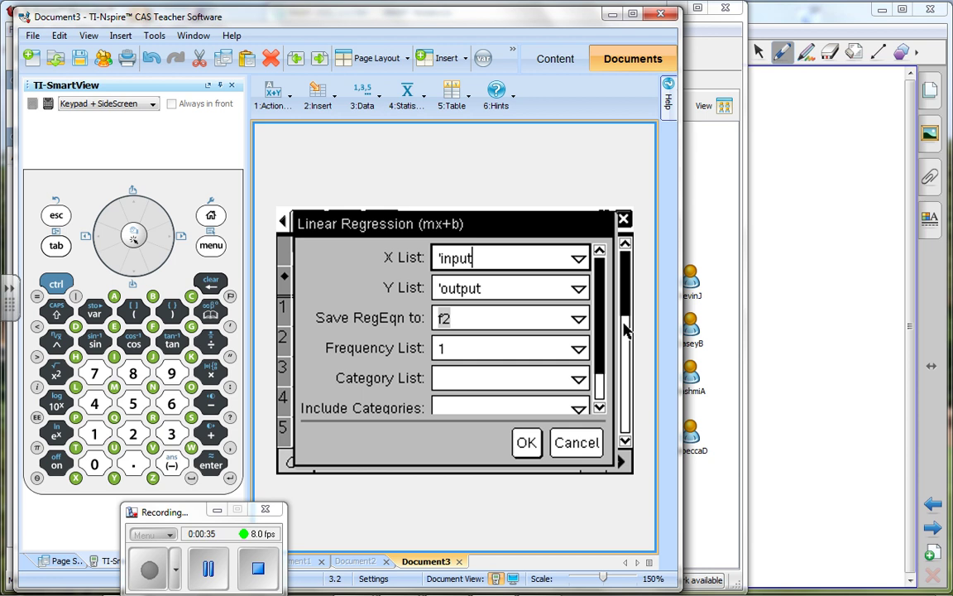
scroll(604, 361, down, 1)
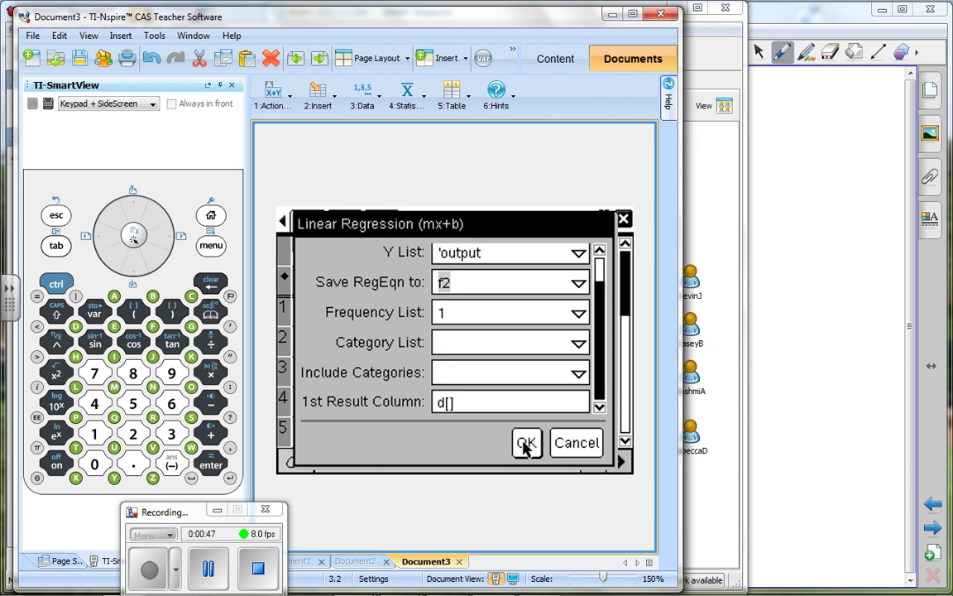
Run the regression and review its results: m = 1.38709, b = −2.02705, r² = 0.863808
click(526, 445)
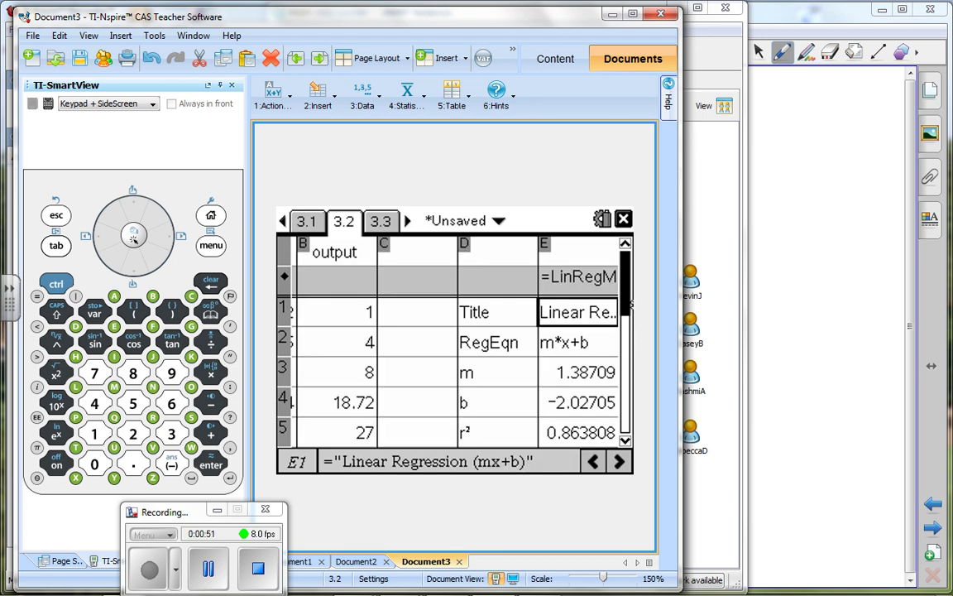
drag(629, 306, 629, 329)
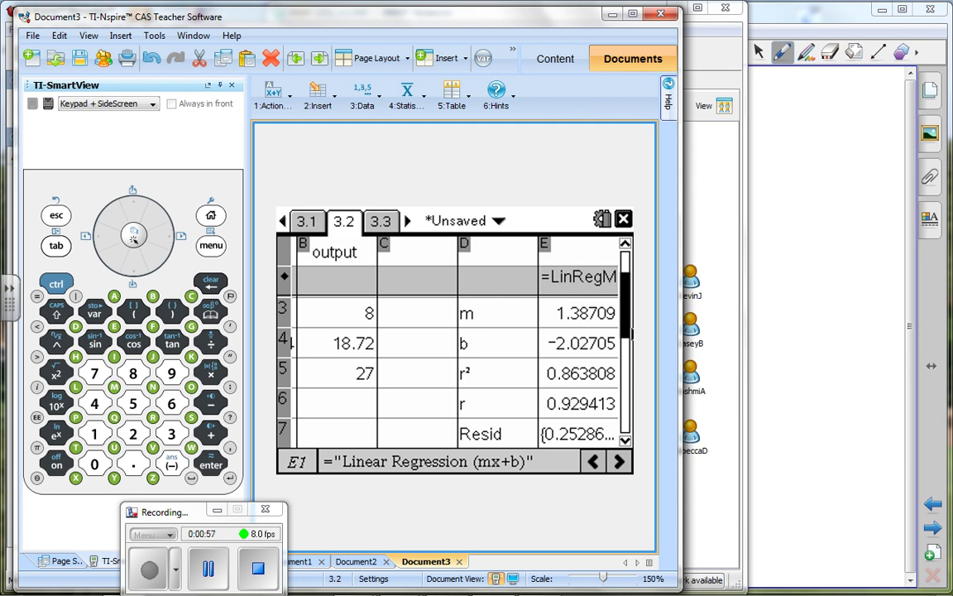
scroll(569, 298, down, 2)
scroll(631, 318, up, 3)
scroll(631, 318, up, 1)
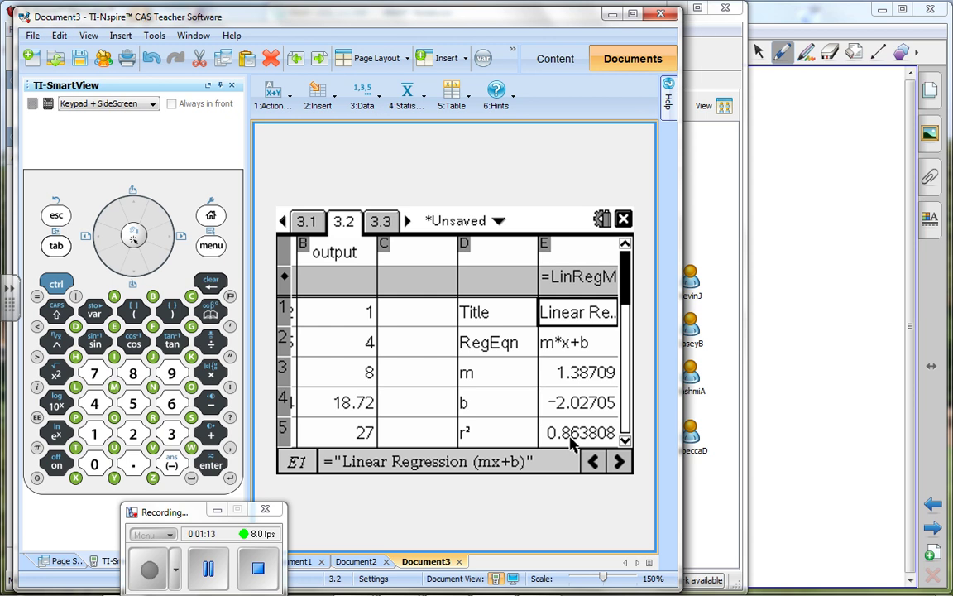
From page 3.3, use the home screen to add a Graphs page 3.4 with empty axes
click(382, 221)
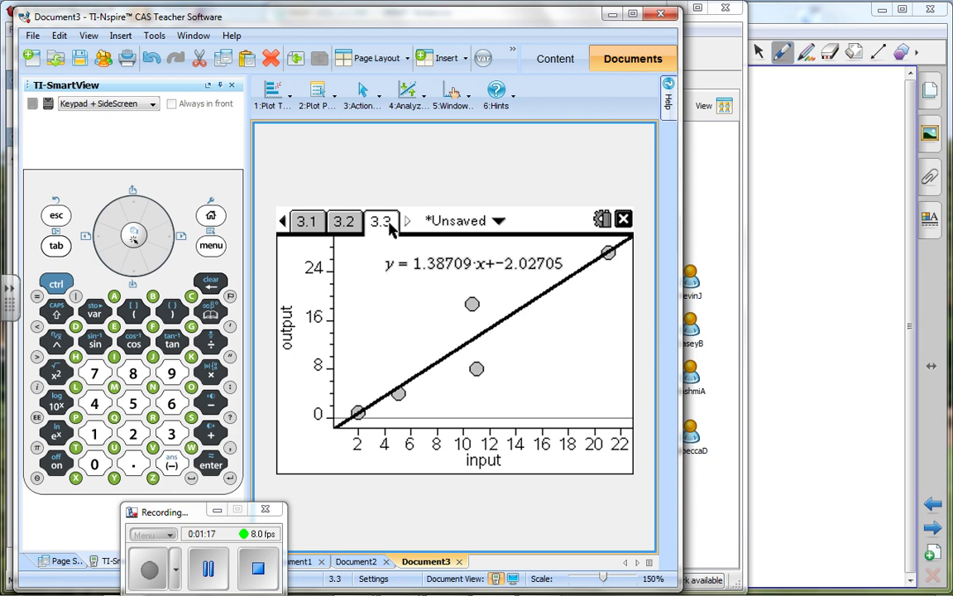
click(211, 215)
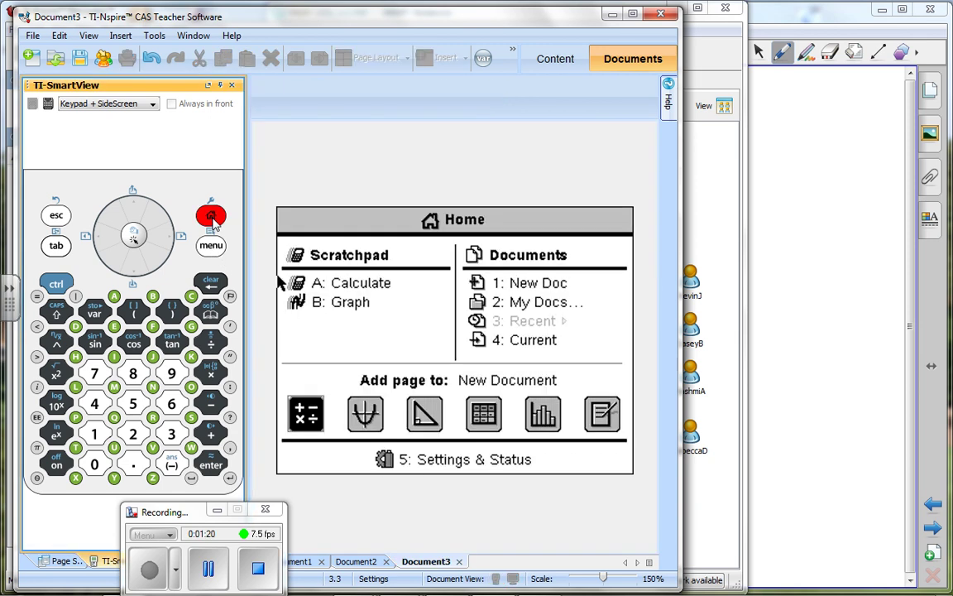
click(365, 413)
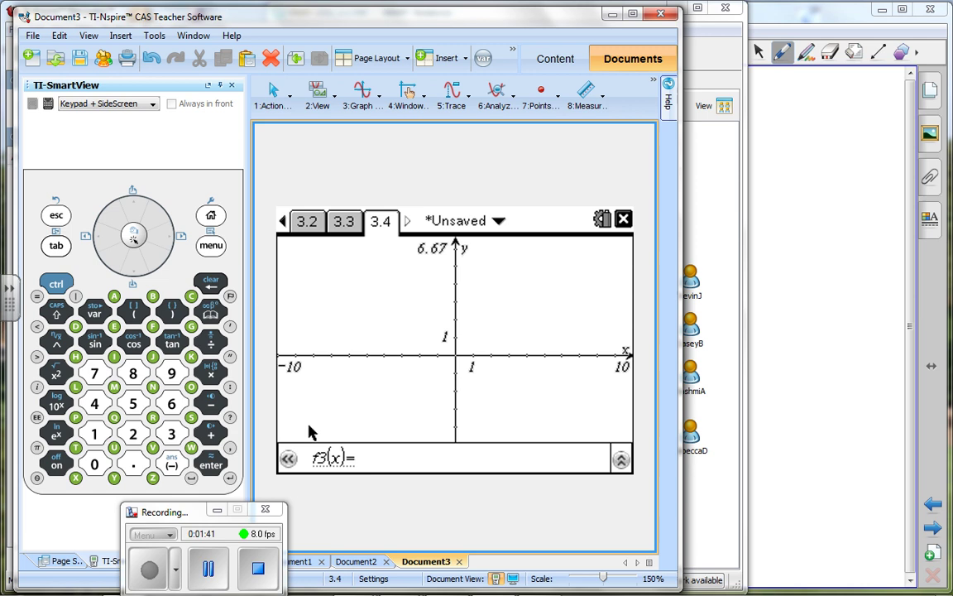
Switch page 3.4's graph type to Scatter Plot, leaving an empty s1 entry
click(212, 245)
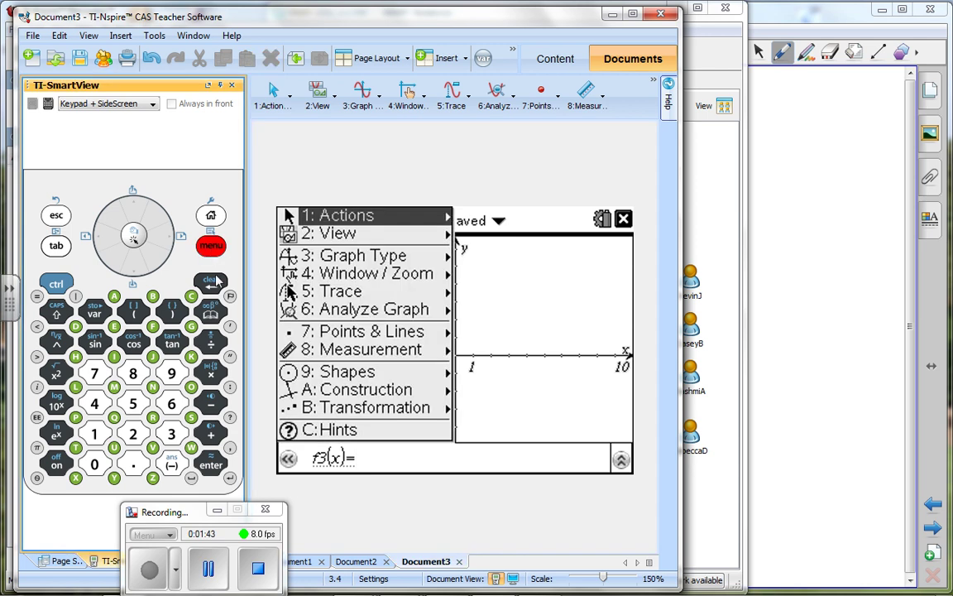
click(355, 262)
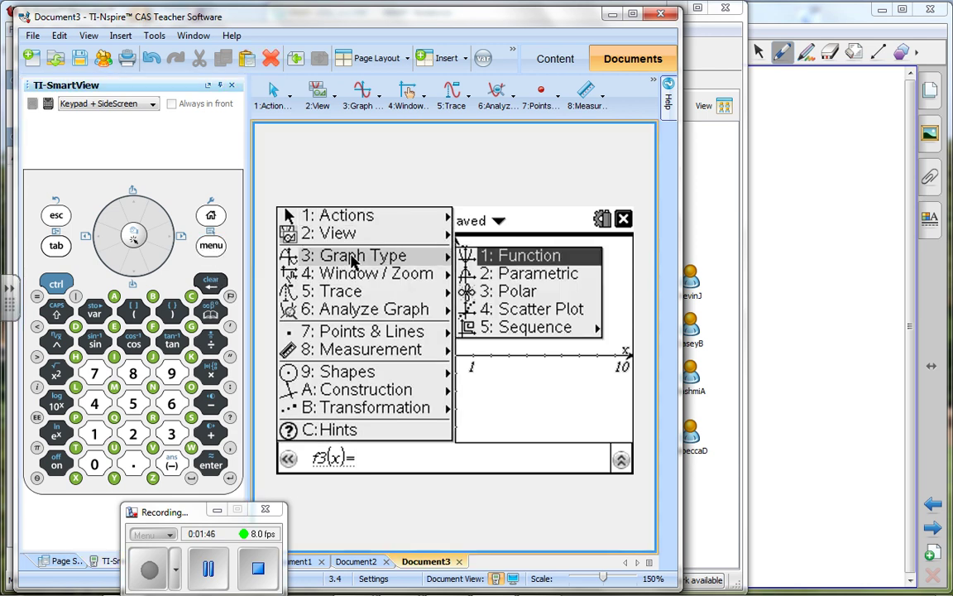
click(513, 312)
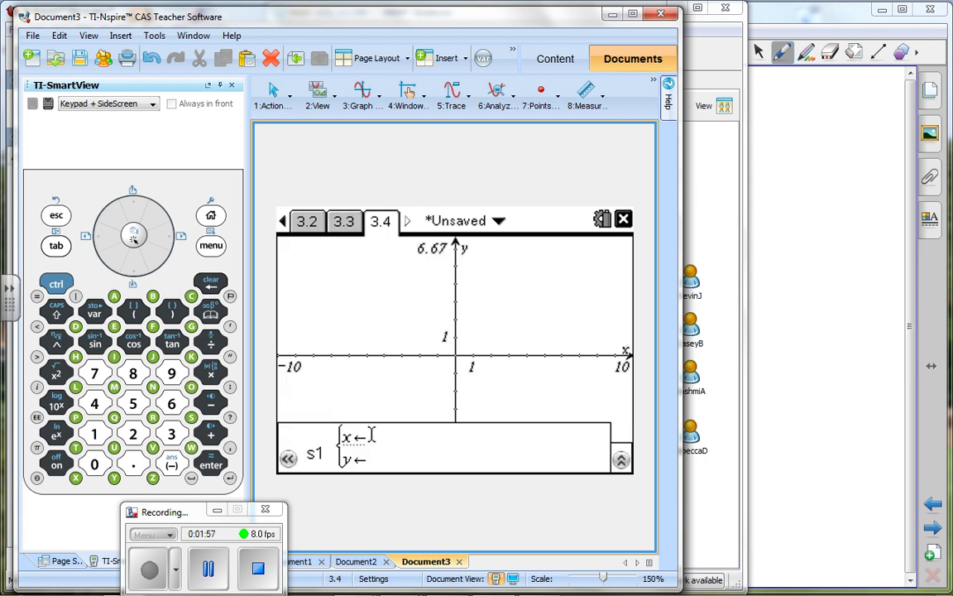
Insert input as s1's x list from var, then dismiss the Invalid input error
click(135, 237)
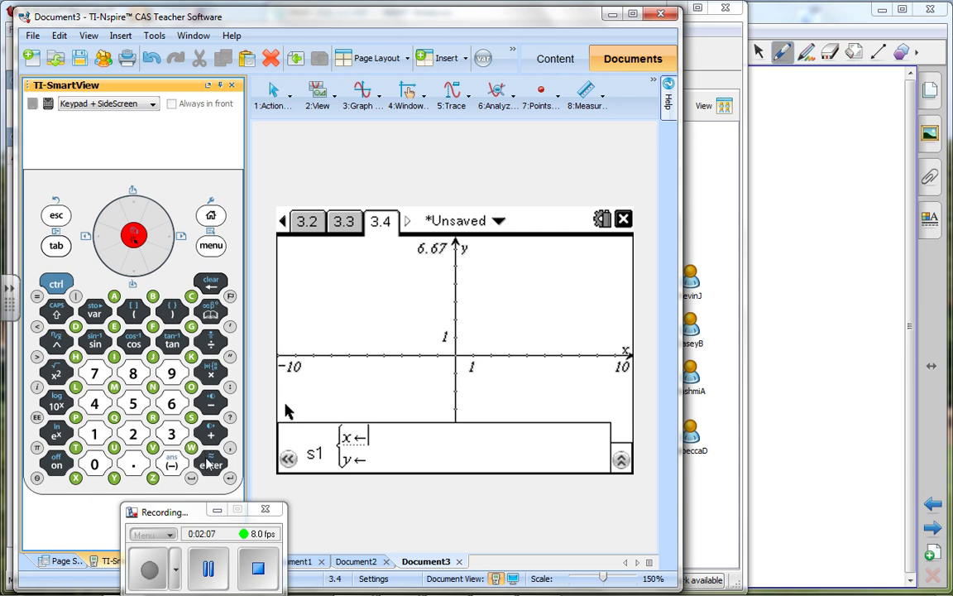
click(138, 272)
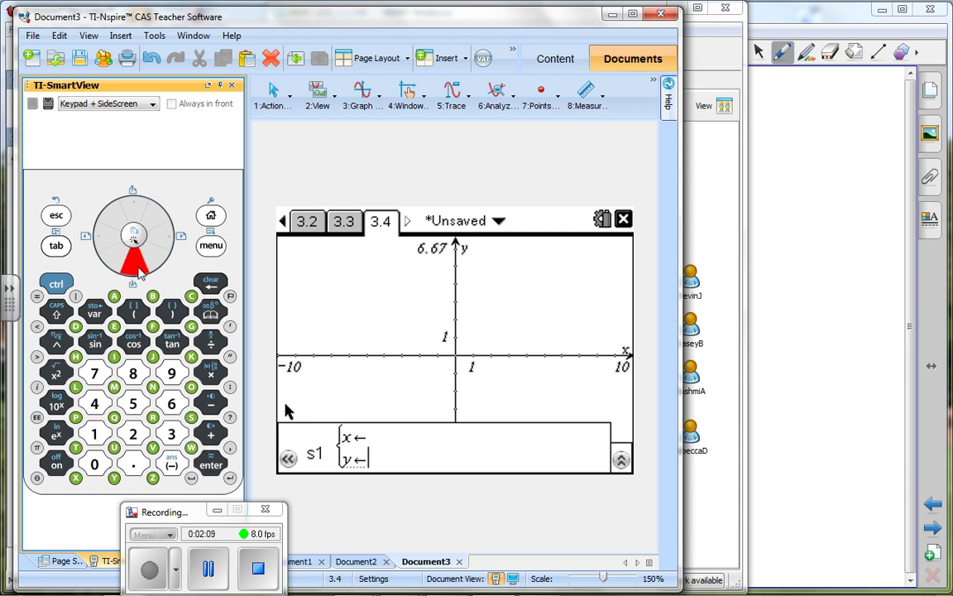
click(131, 199)
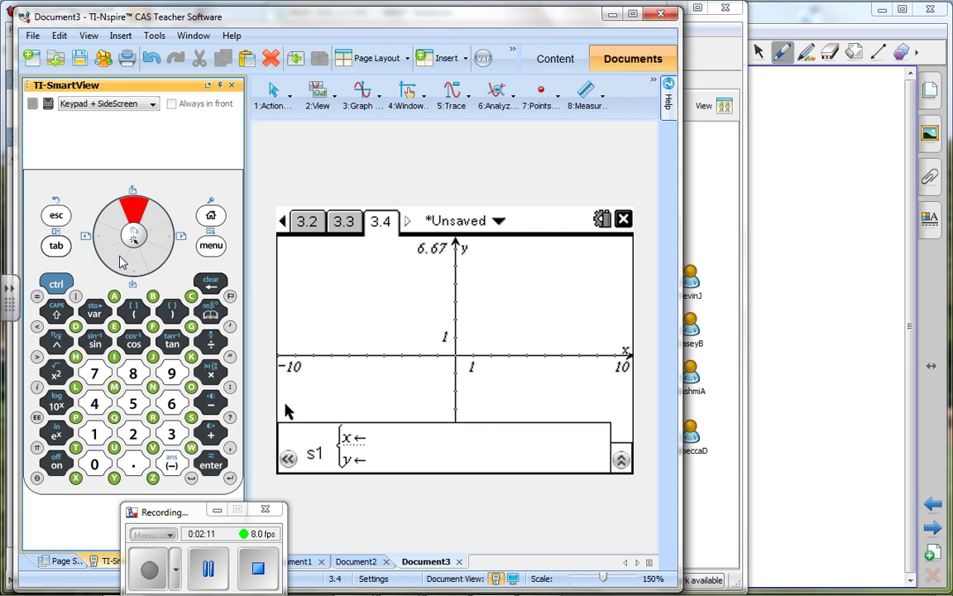
click(96, 312)
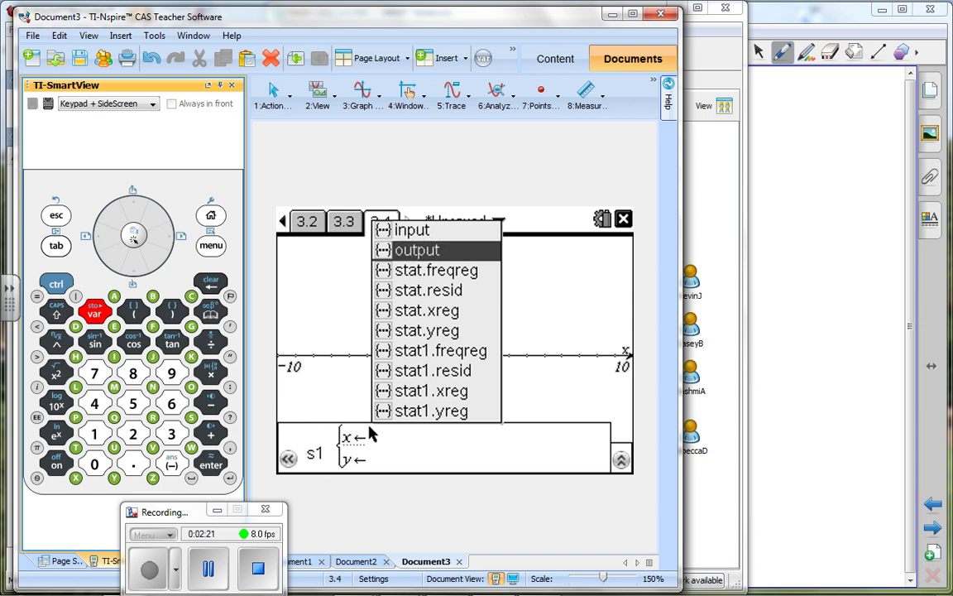
click(403, 231)
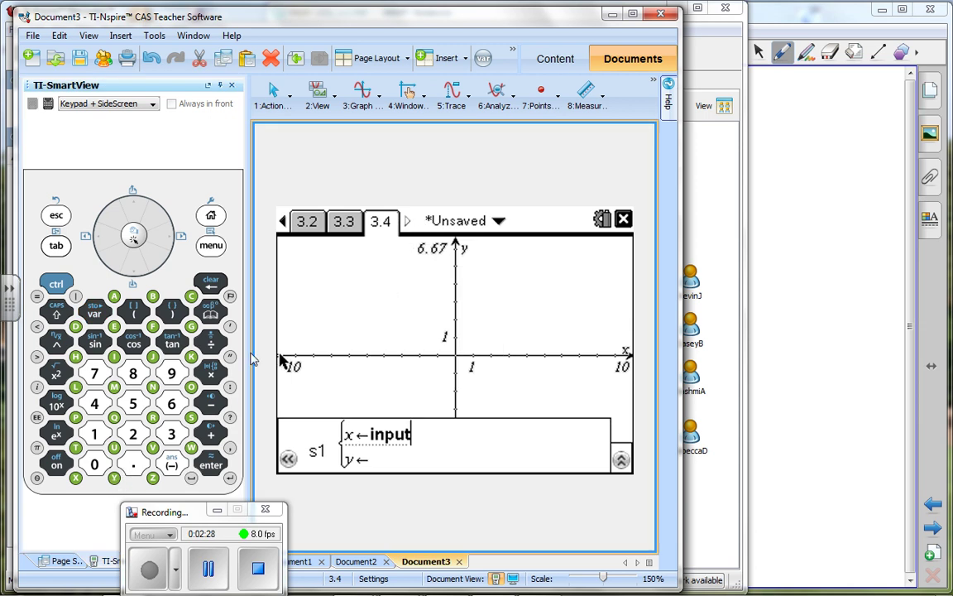
click(58, 246)
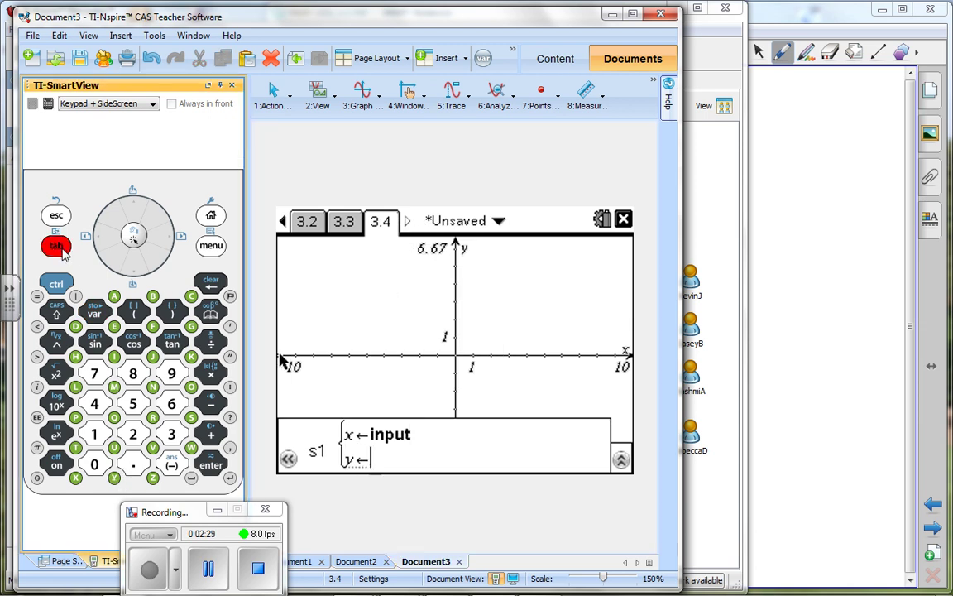
click(137, 238)
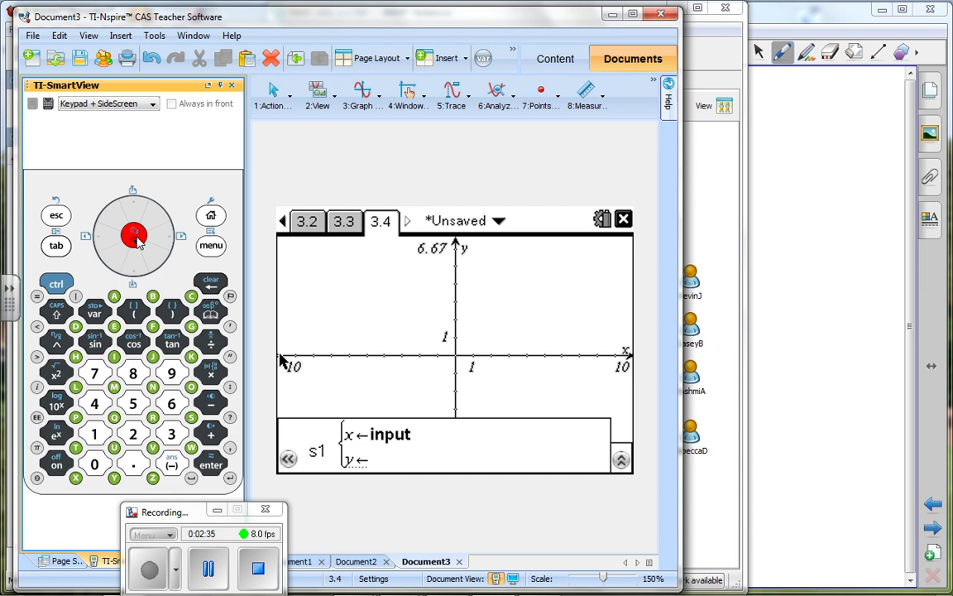
click(58, 249)
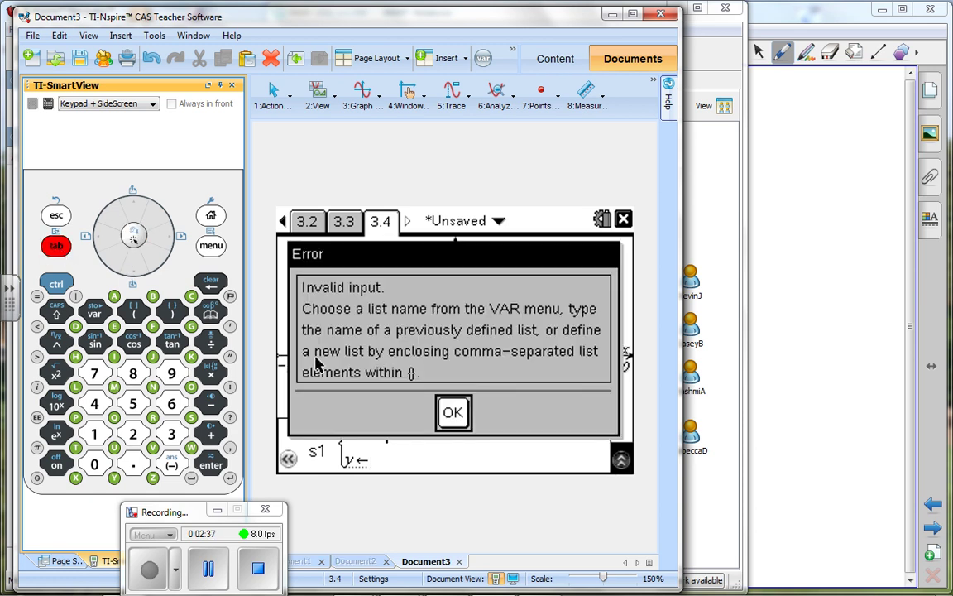
click(452, 412)
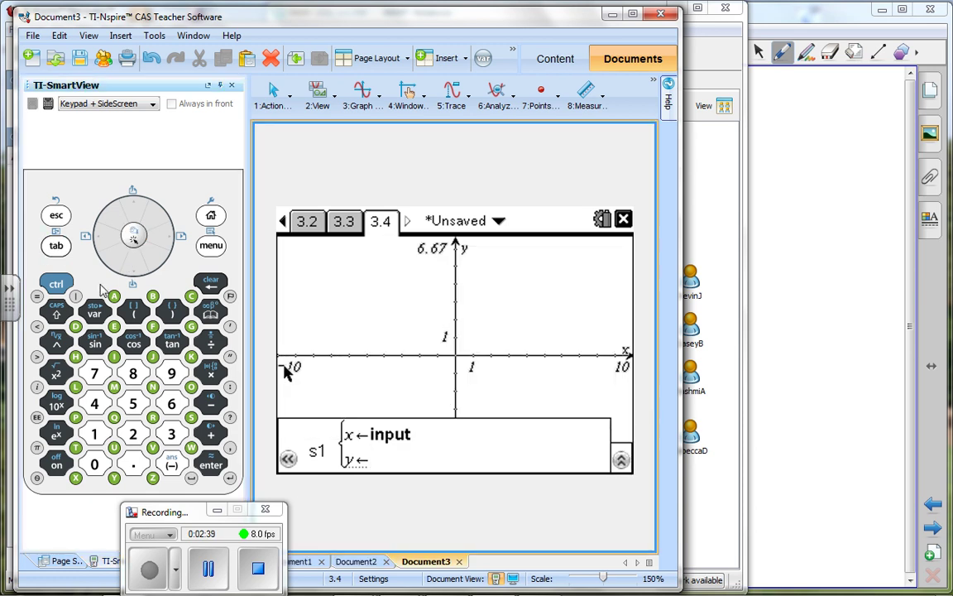
Reactivate the s1 entry and attempt to link it to a stat1 value
click(95, 313)
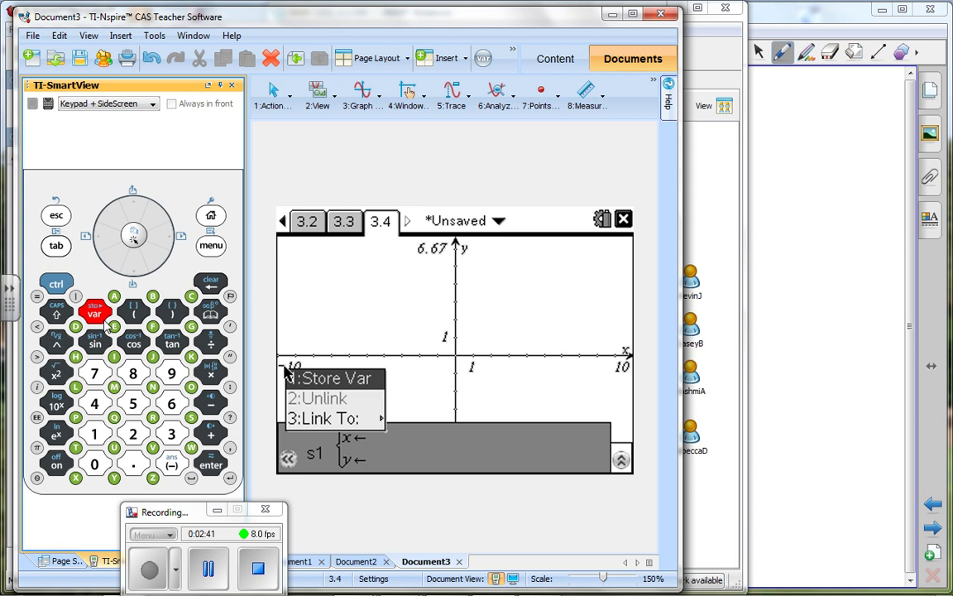
click(56, 219)
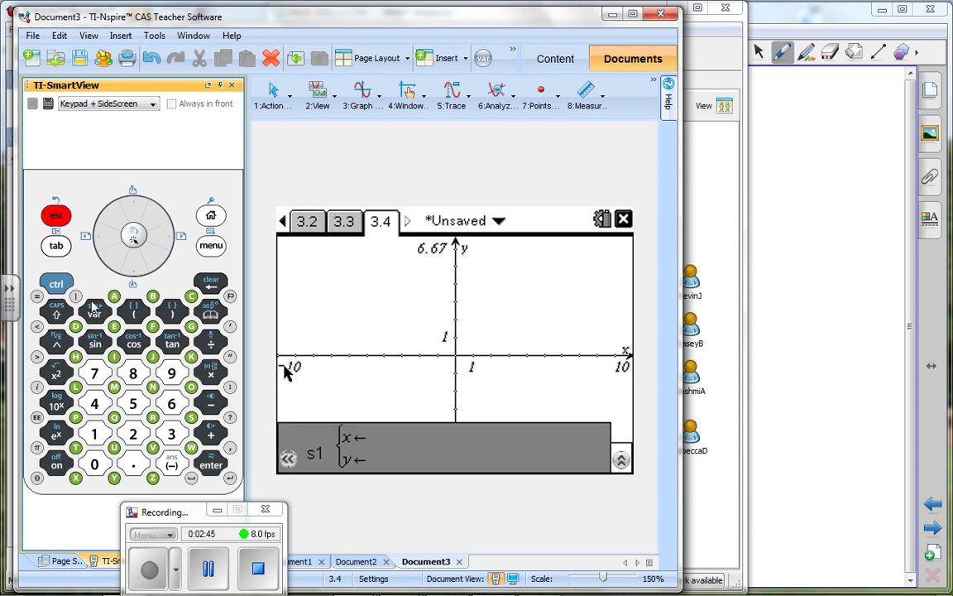
click(336, 425)
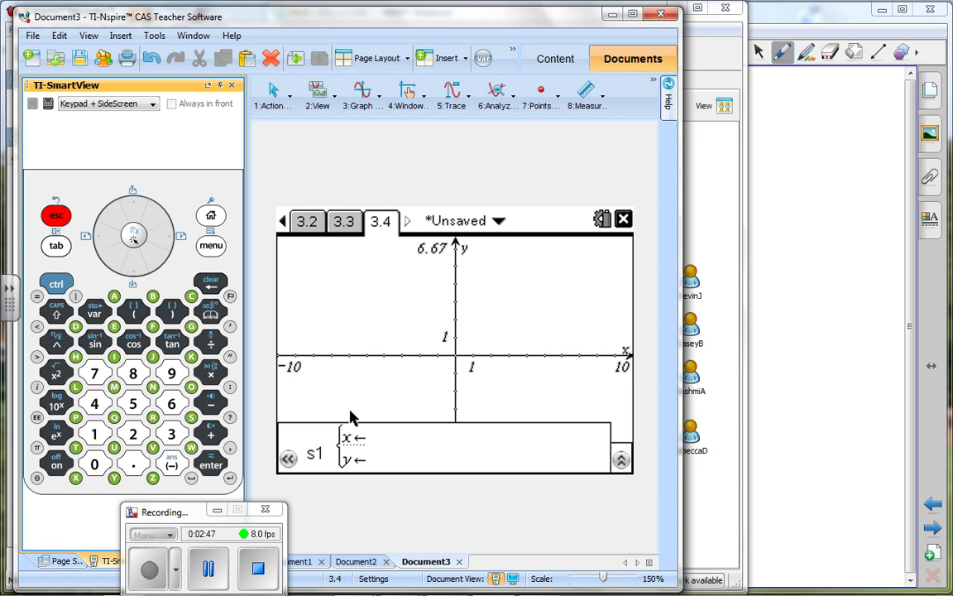
click(99, 312)
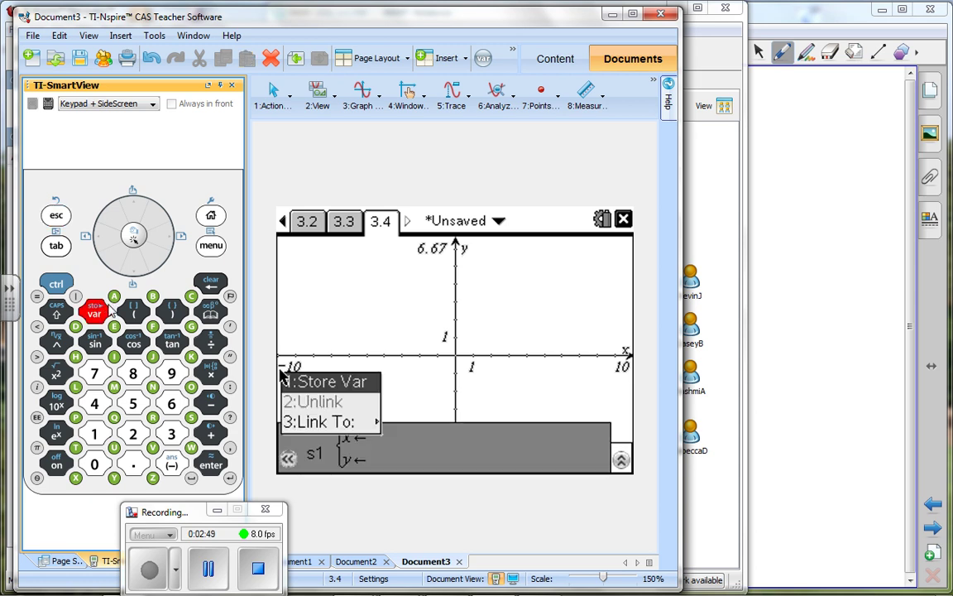
mouse_move(364, 422)
click(404, 458)
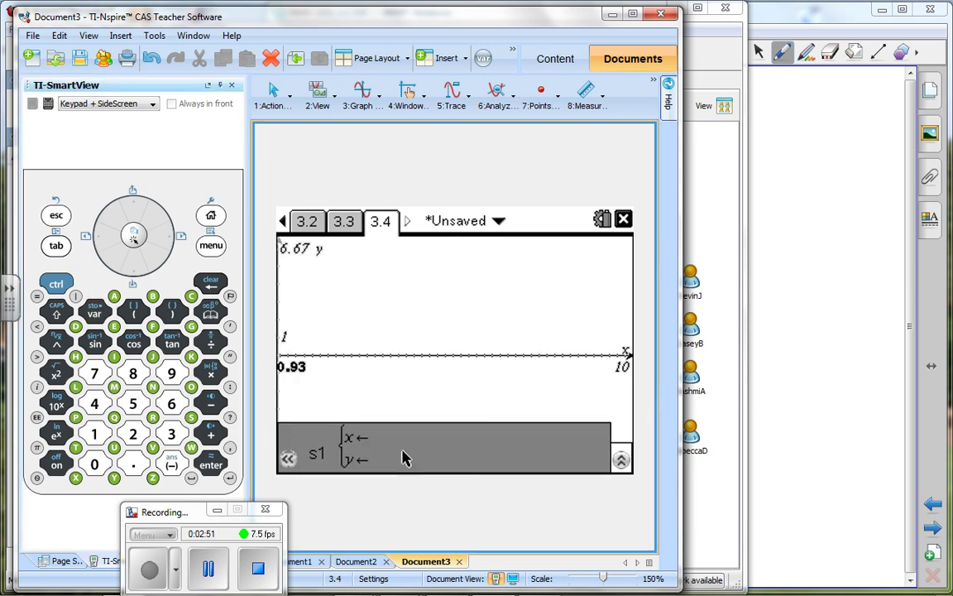
click(404, 458)
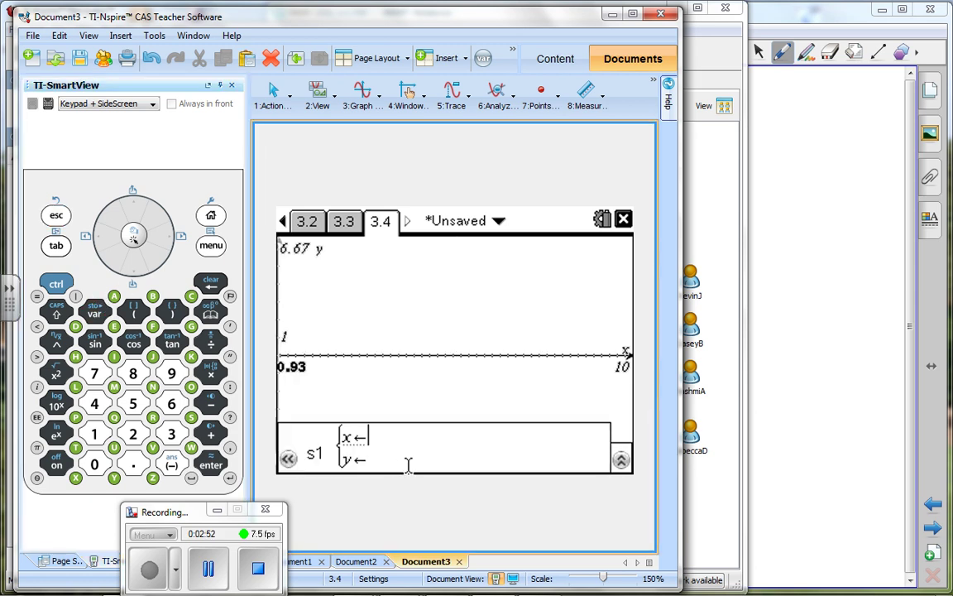
Browse the stat1 link values, undo with Ctrl+Z, and return to page 3.3
click(98, 317)
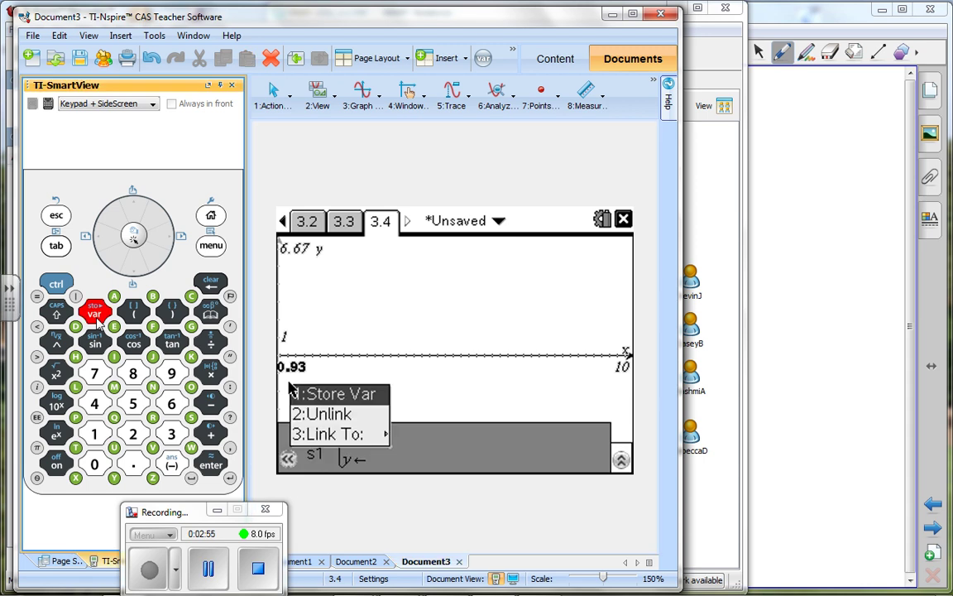
click(136, 274)
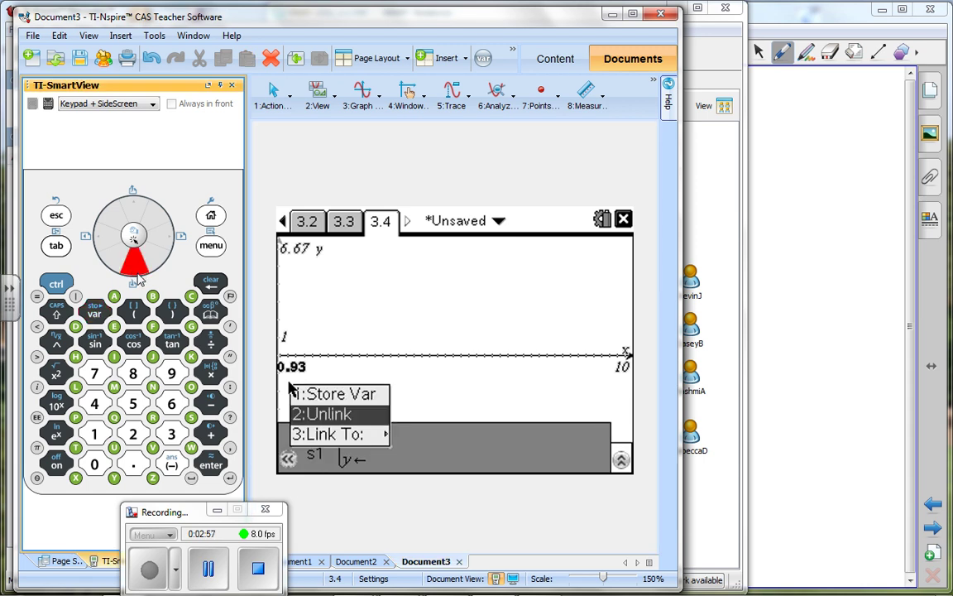
click(135, 273)
click(170, 243)
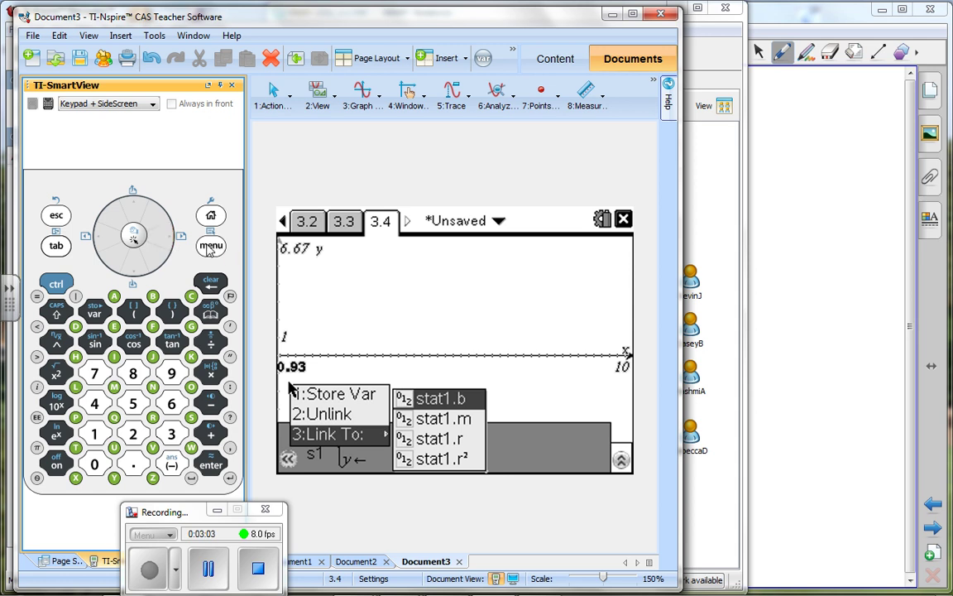
key(ctrl+z)
key(ctrl+Left)
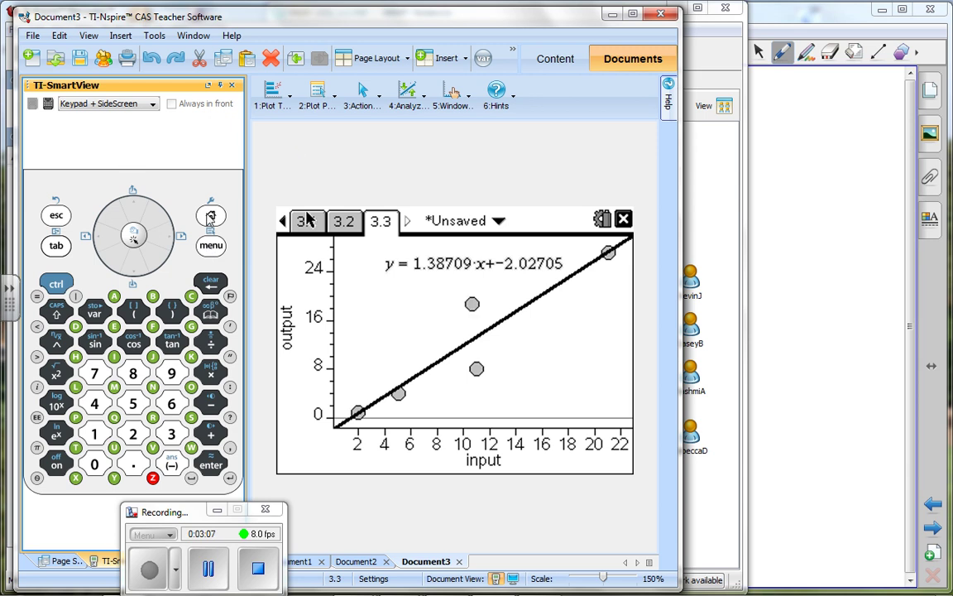
Add a fresh Graphs page 3.4 from the home screen and show its Graph Type choices
key(Home)
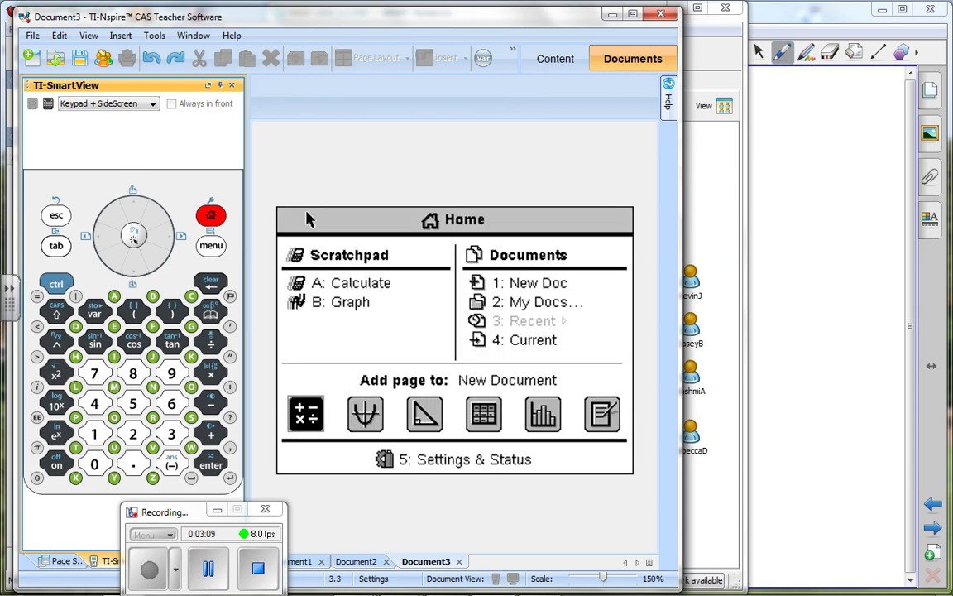
click(372, 416)
click(369, 415)
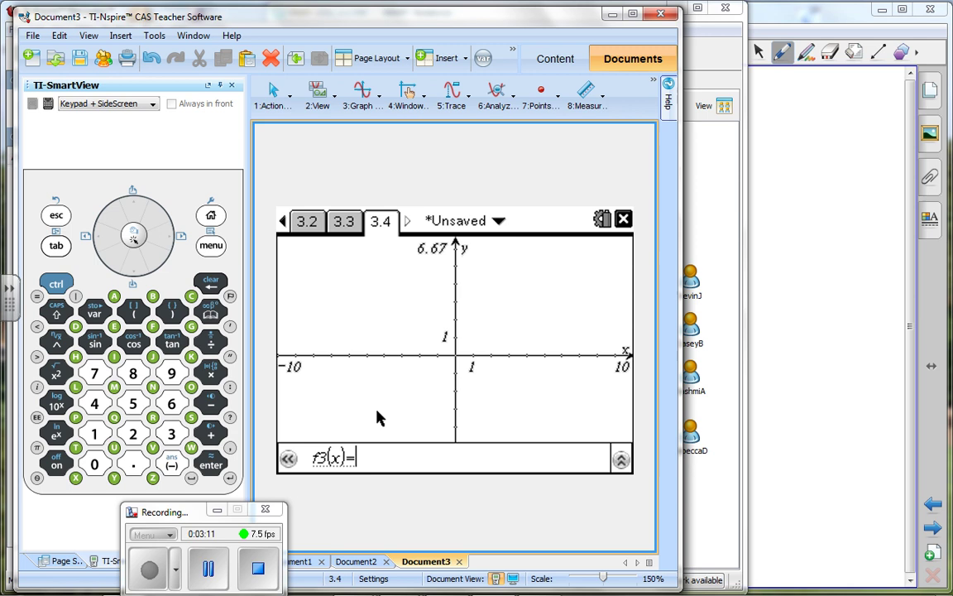
click(211, 247)
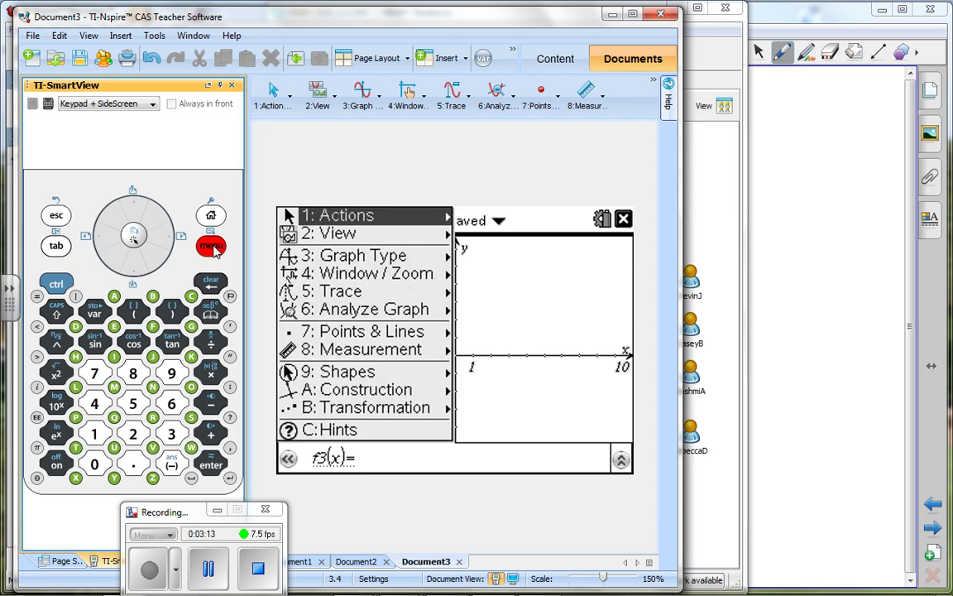
mouse_move(373, 255)
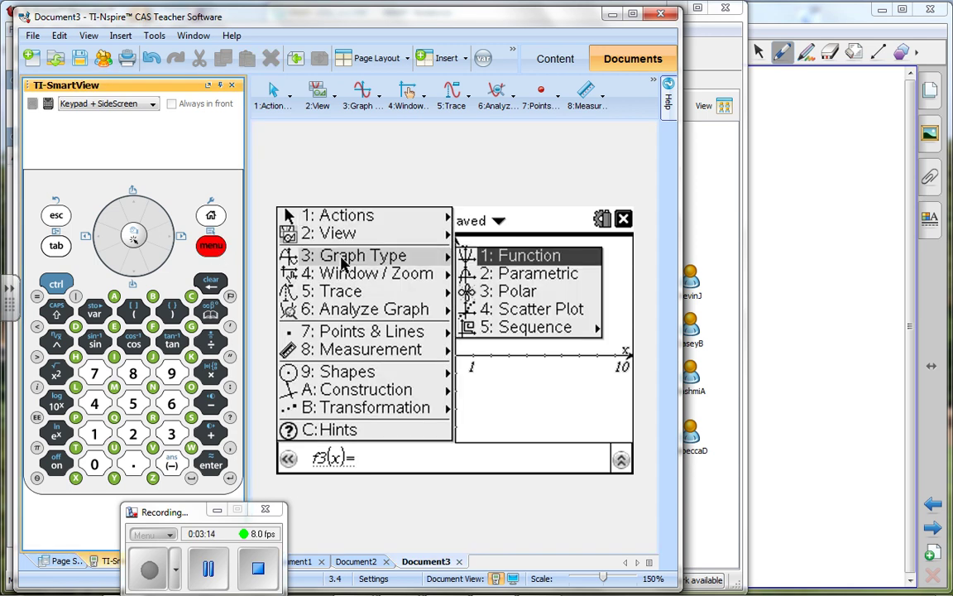
Define scatter plot s1 with x ← input and y ← output and plot its points
click(523, 310)
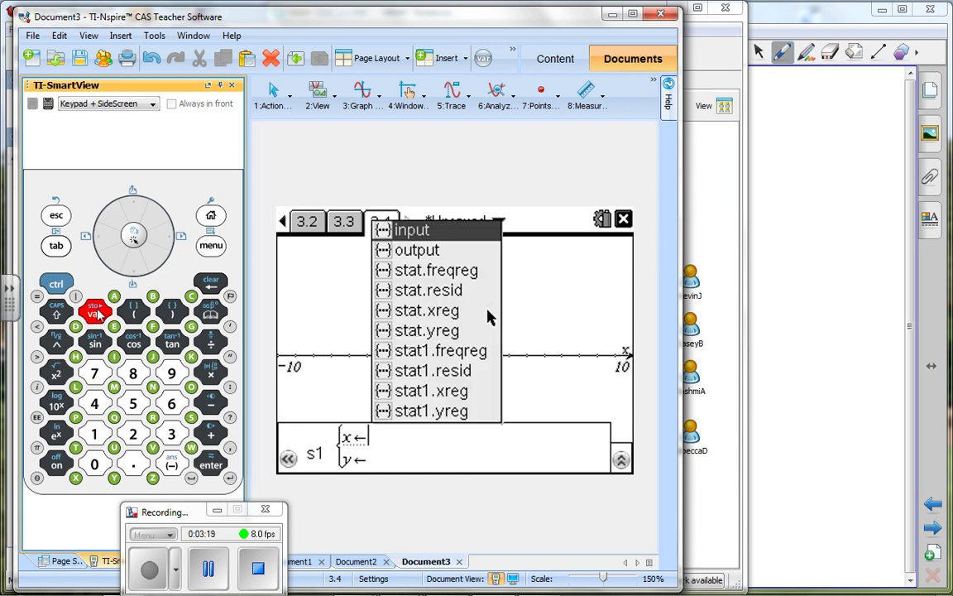
key(Return)
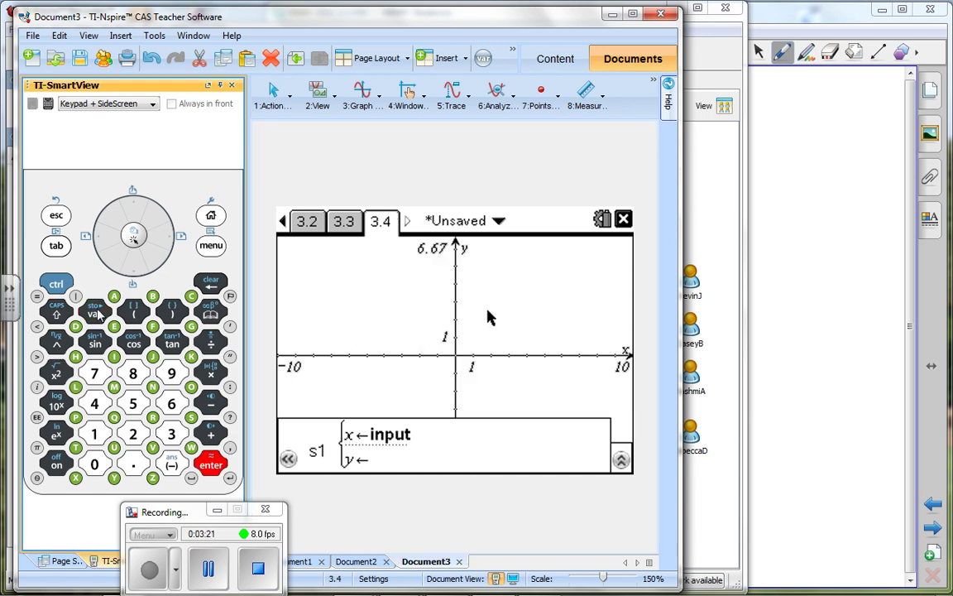
key(Down)
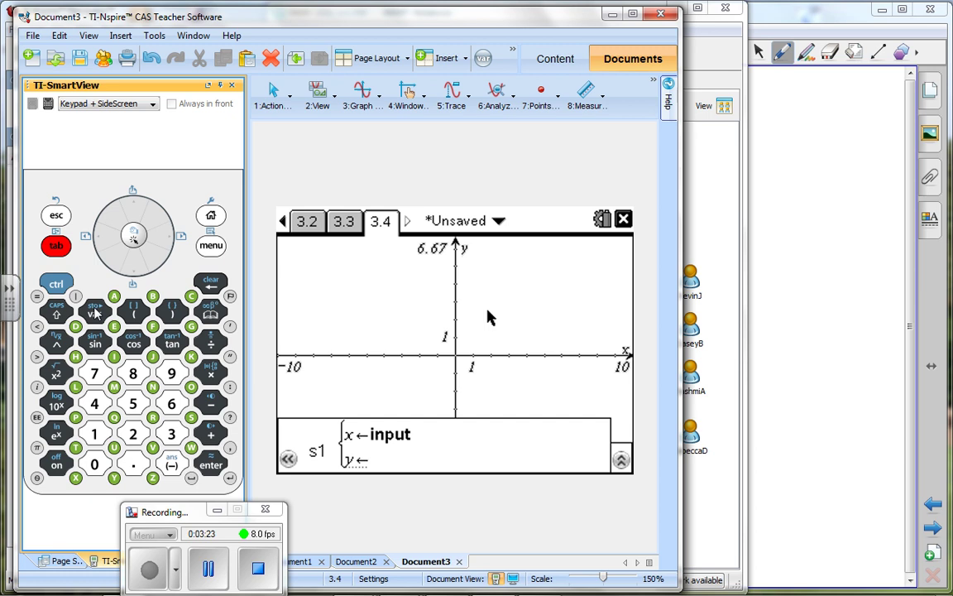
key(ctrl+l)
key(Down)
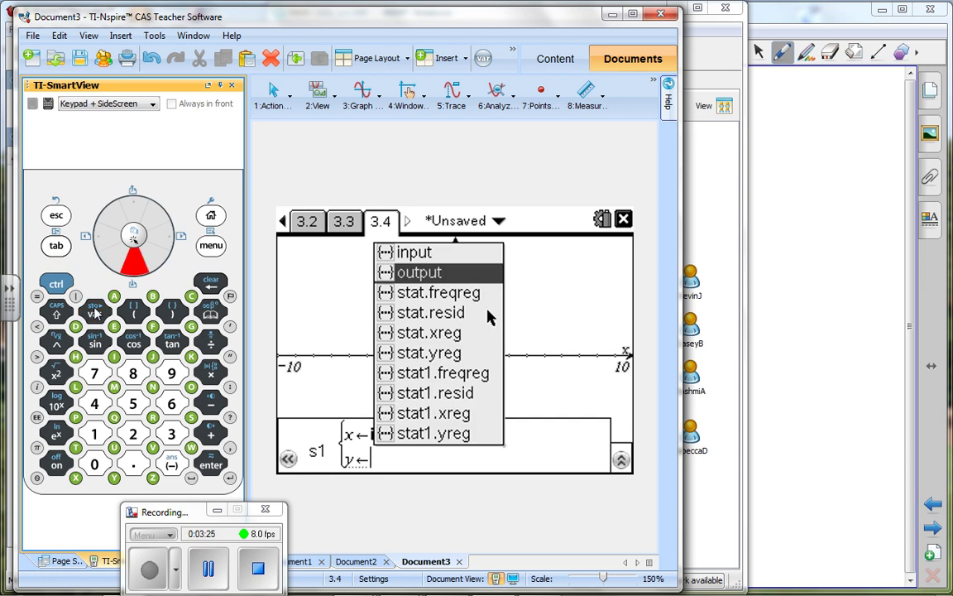
key(Return)
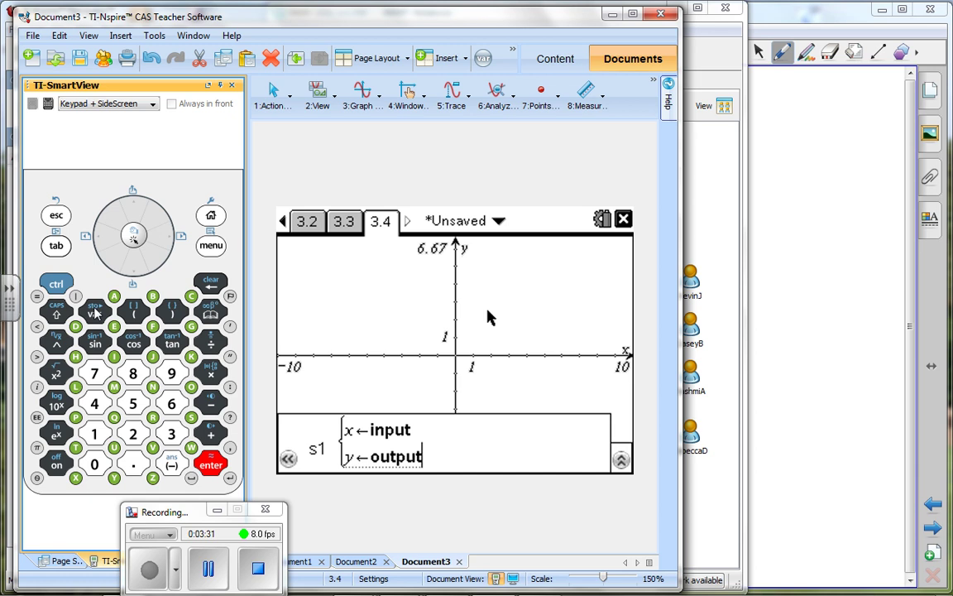
key(Return)
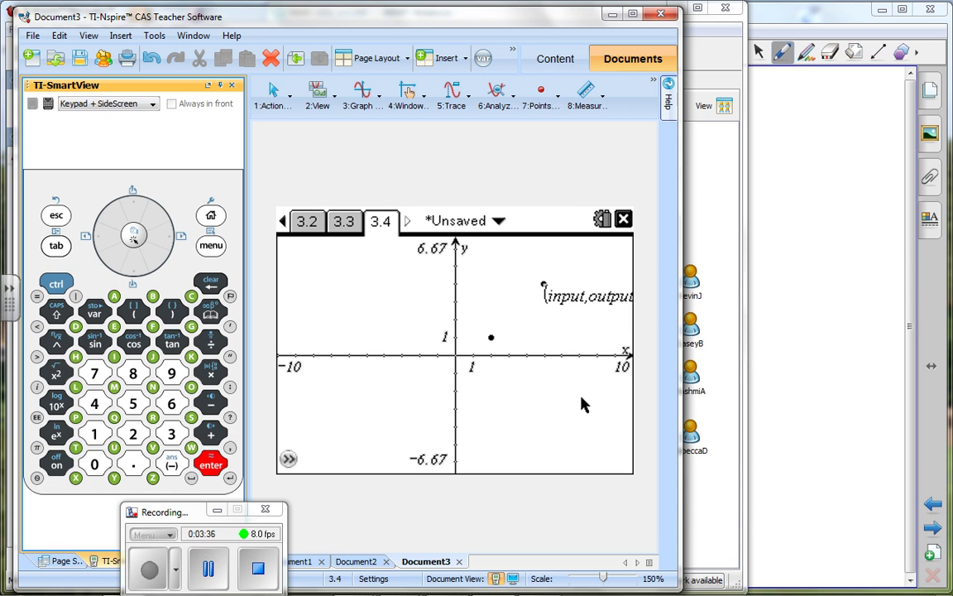
In Window Settings enter XMin -.5, XMax 30, XScale 5, YMin -.5, YMax 30, YScale 5
key(ctrl+m)
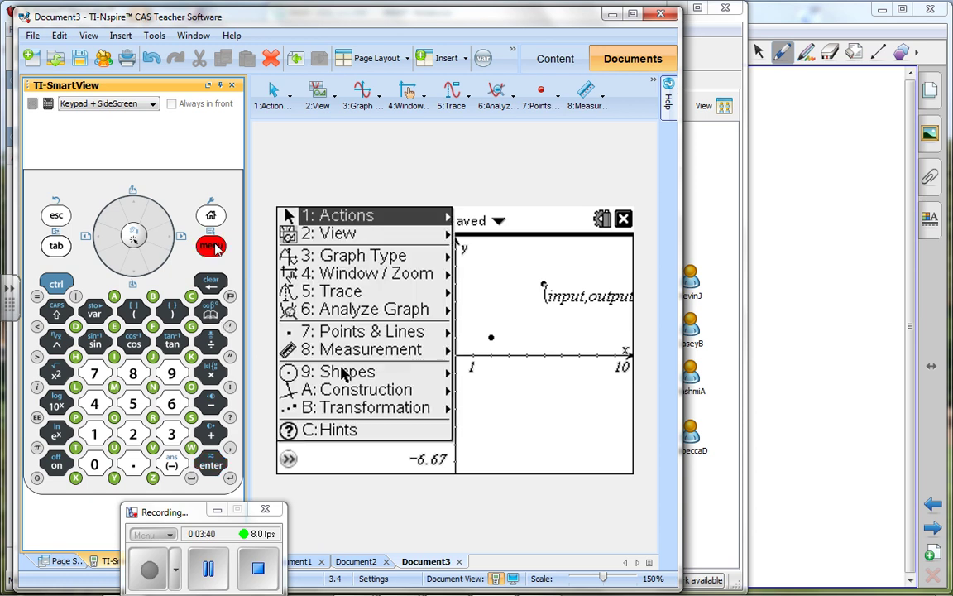
mouse_move(346, 278)
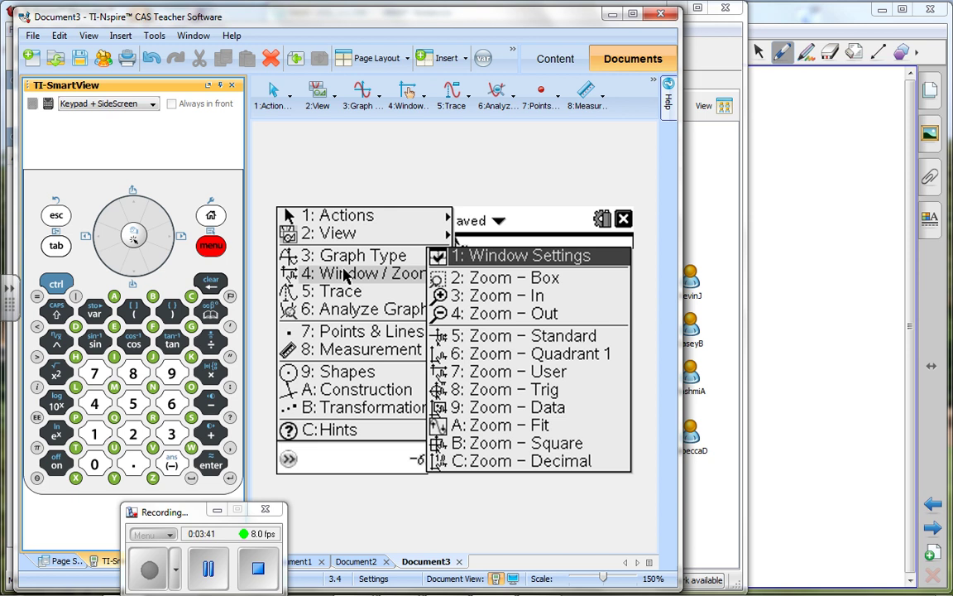
click(487, 257)
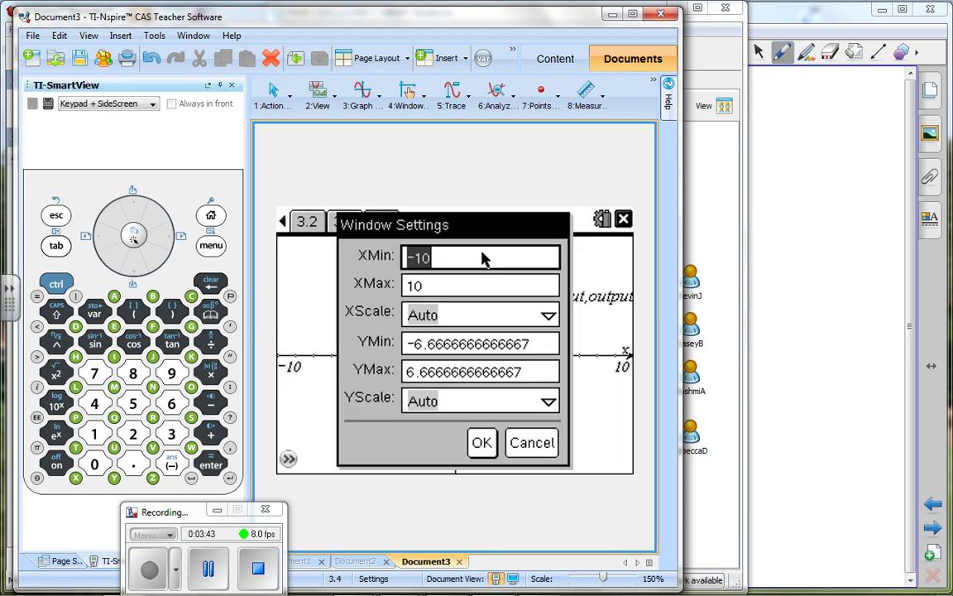
text(-)
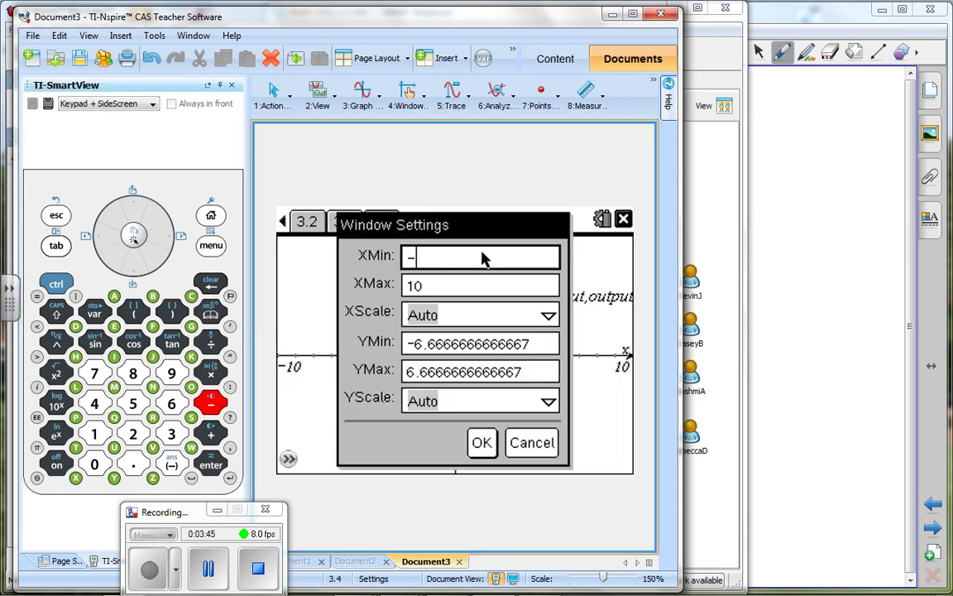
text(.5)
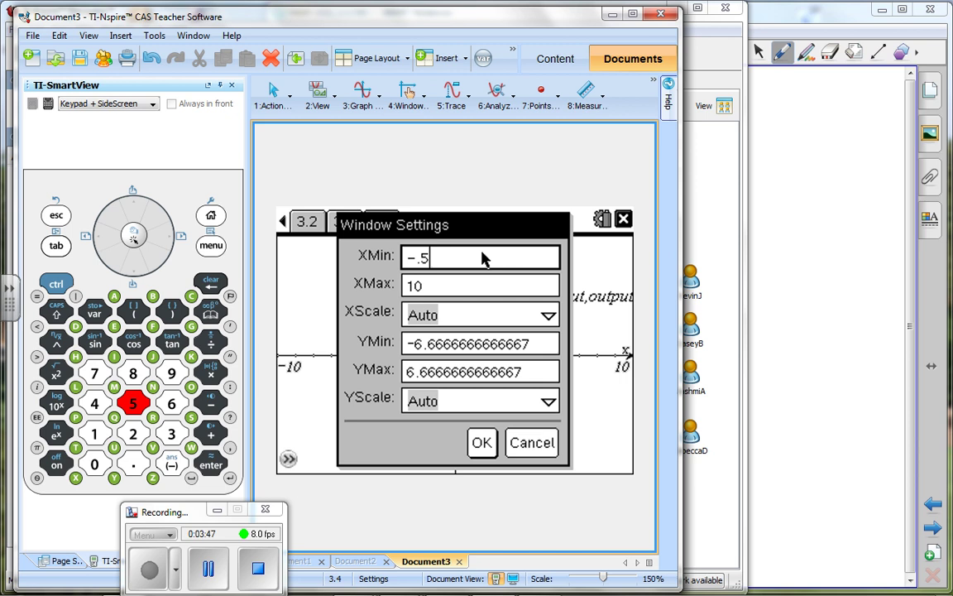
key(Tab)
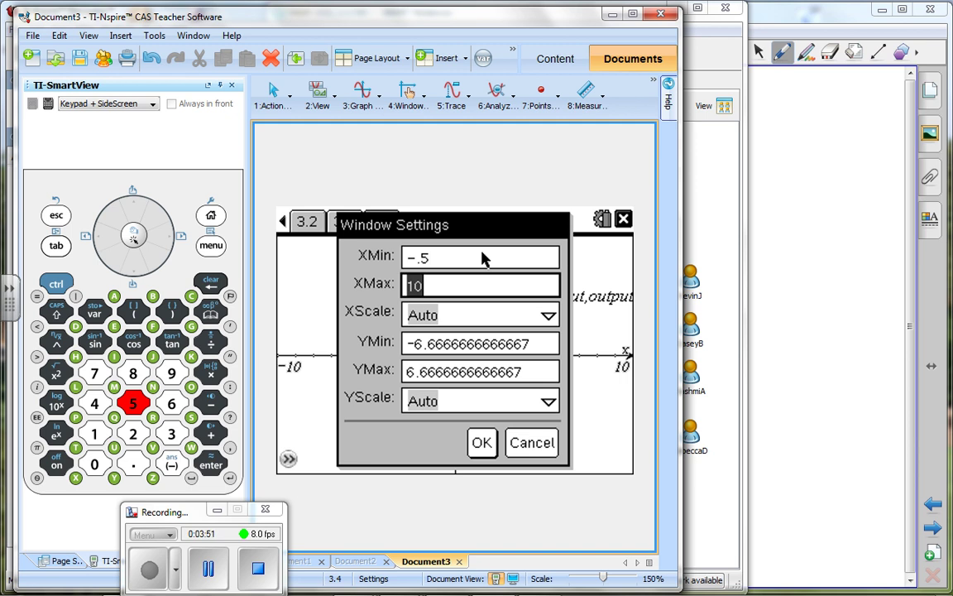
text(30)
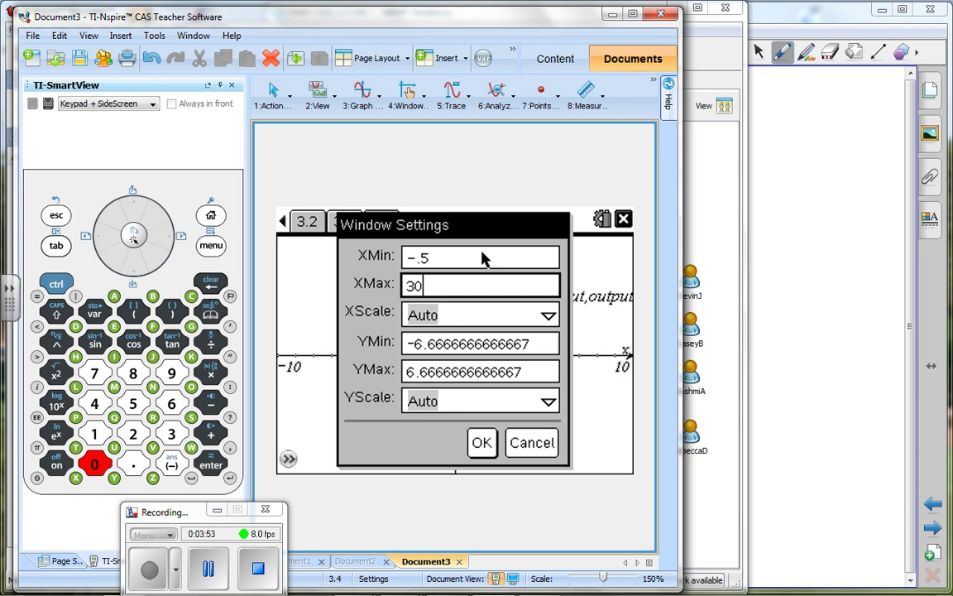
key(Tab)
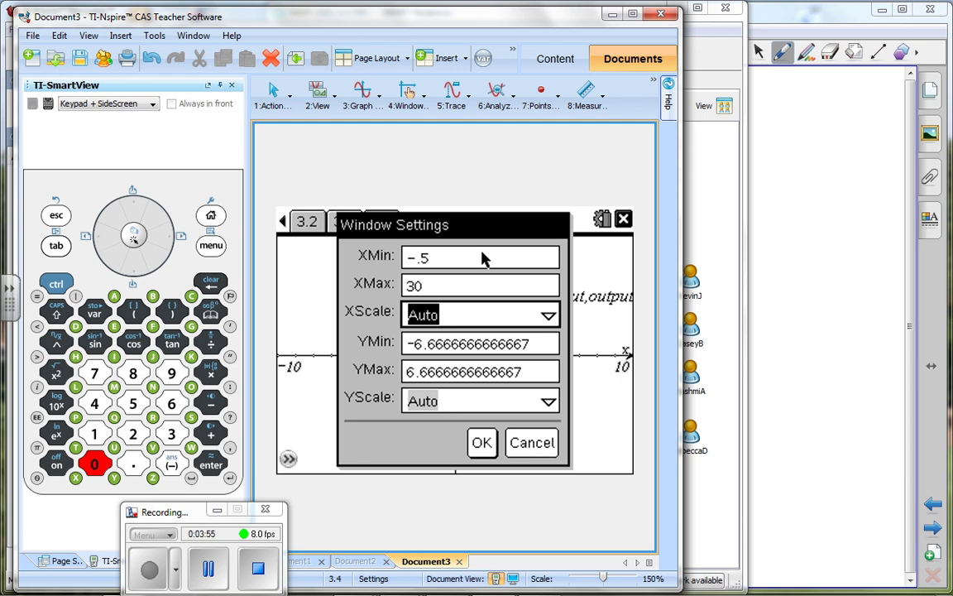
text(5)
key(Tab)
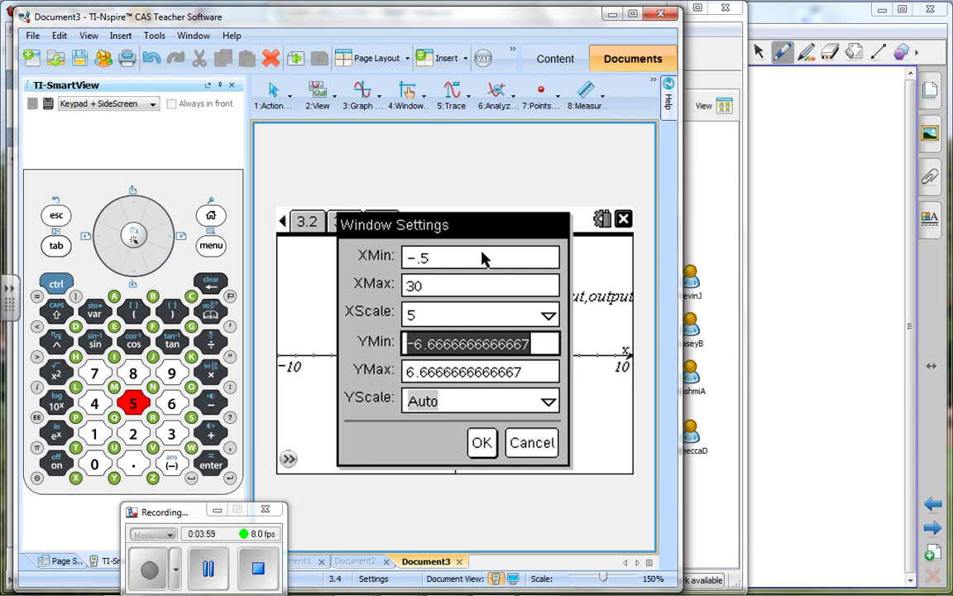
text(-.5)
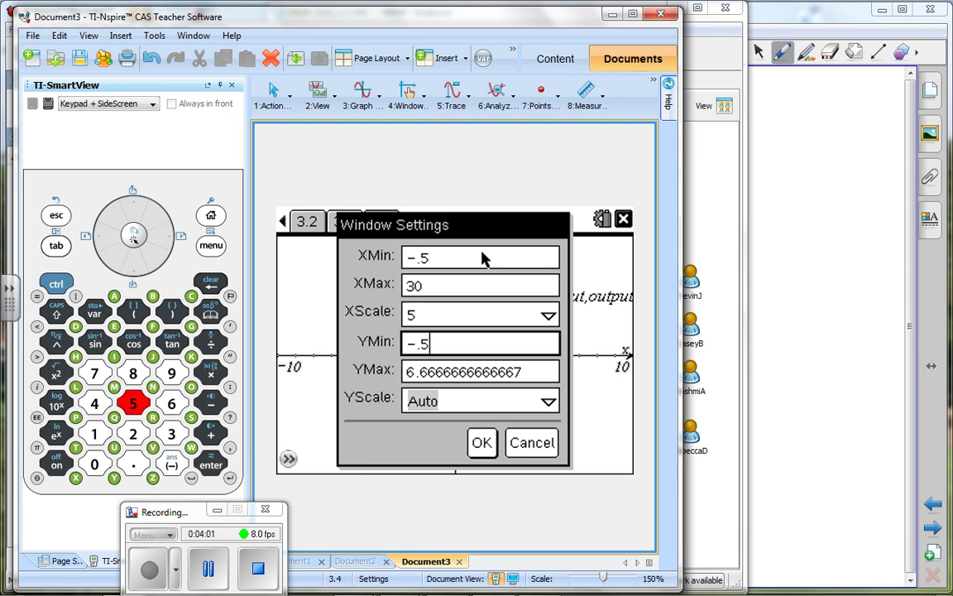
key(Tab)
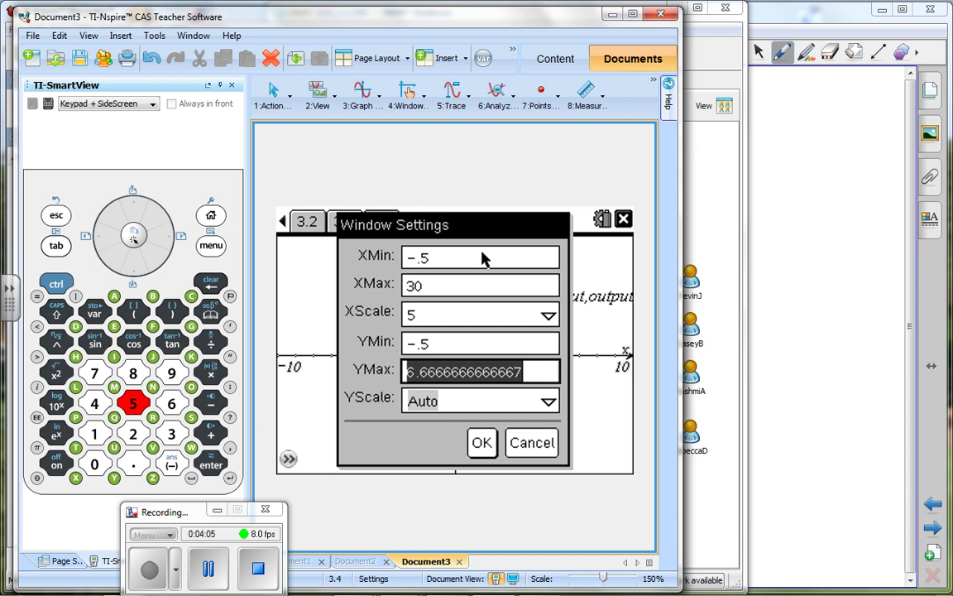
text(30)
key(Tab)
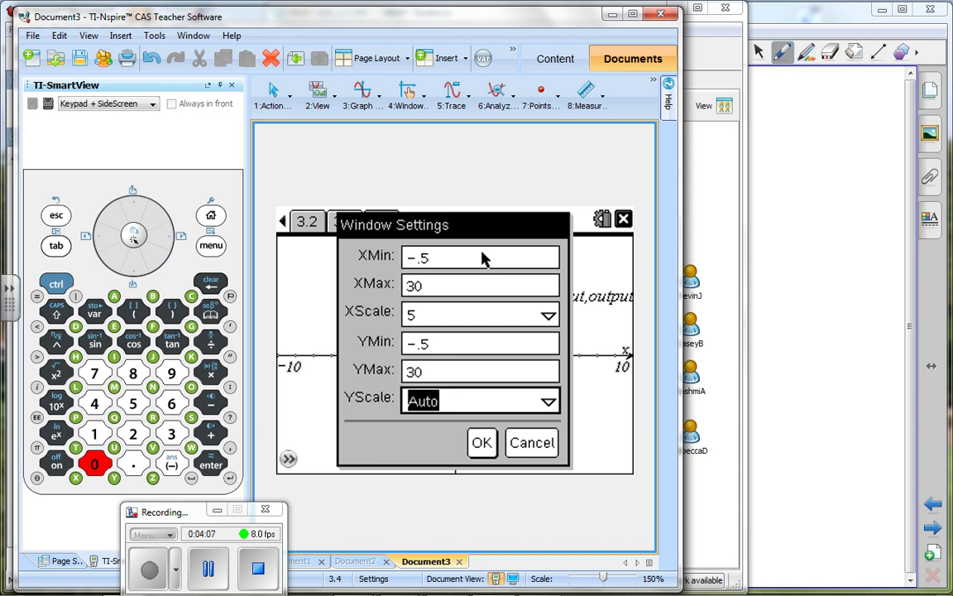
text(5)
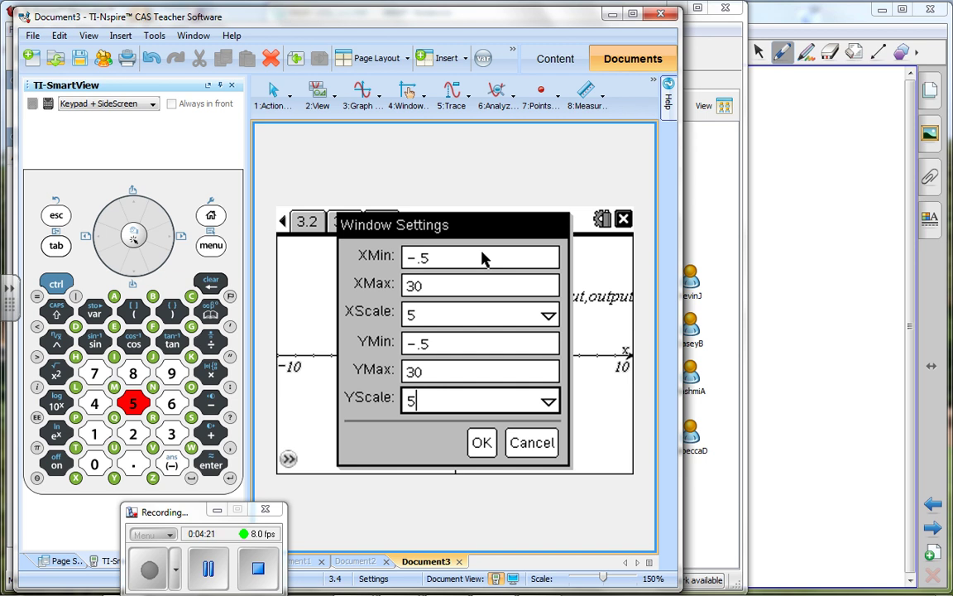
key(shift+Home)
Apply the new window settings, then bring up the graph page's menu with its graph types
key(Return)
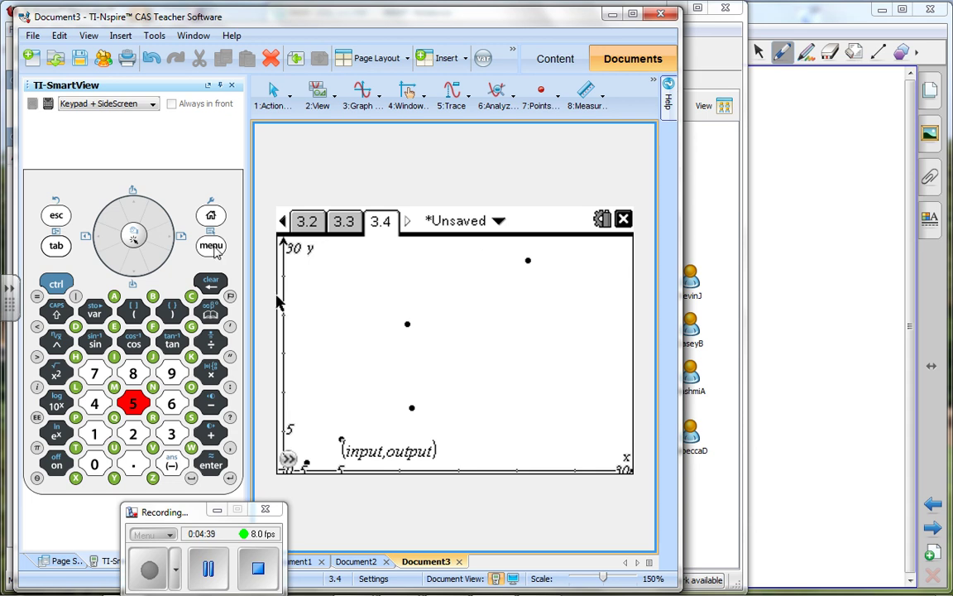
key(ctrl+m)
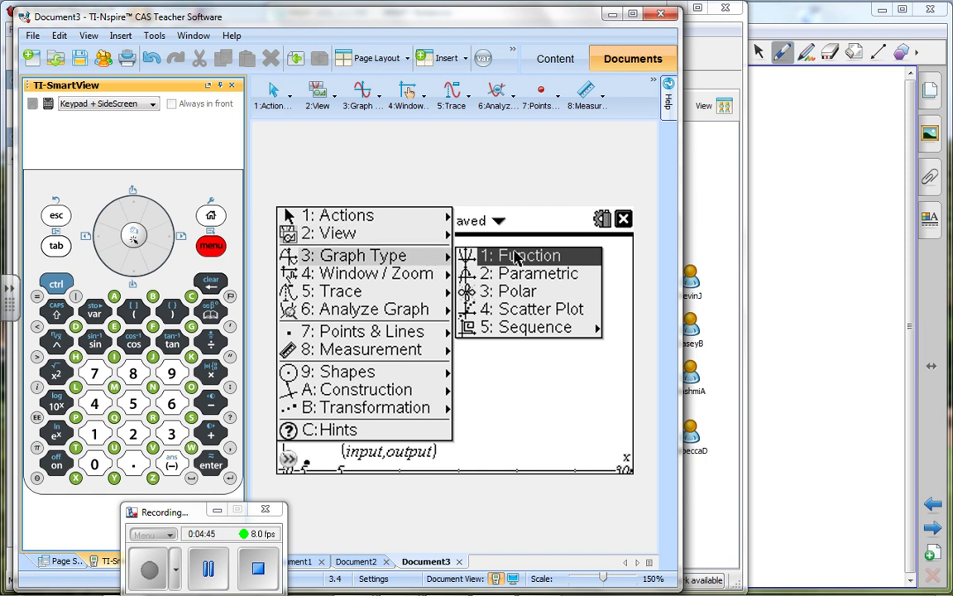
Switch to Function, recall f2(x)=1.39·x+−2.03 in the entry line, and graph it over the points
click(516, 256)
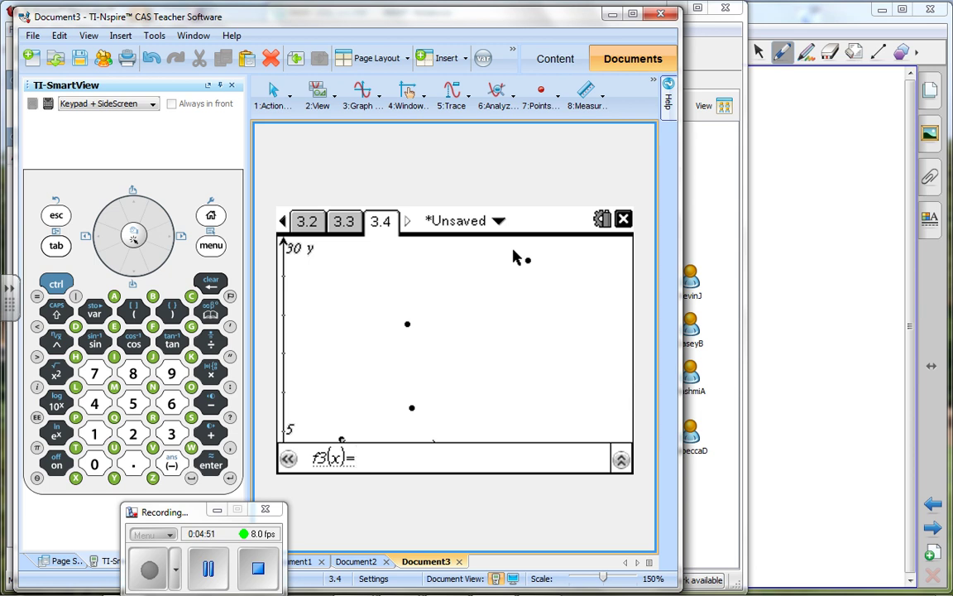
click(516, 256)
key(Up)
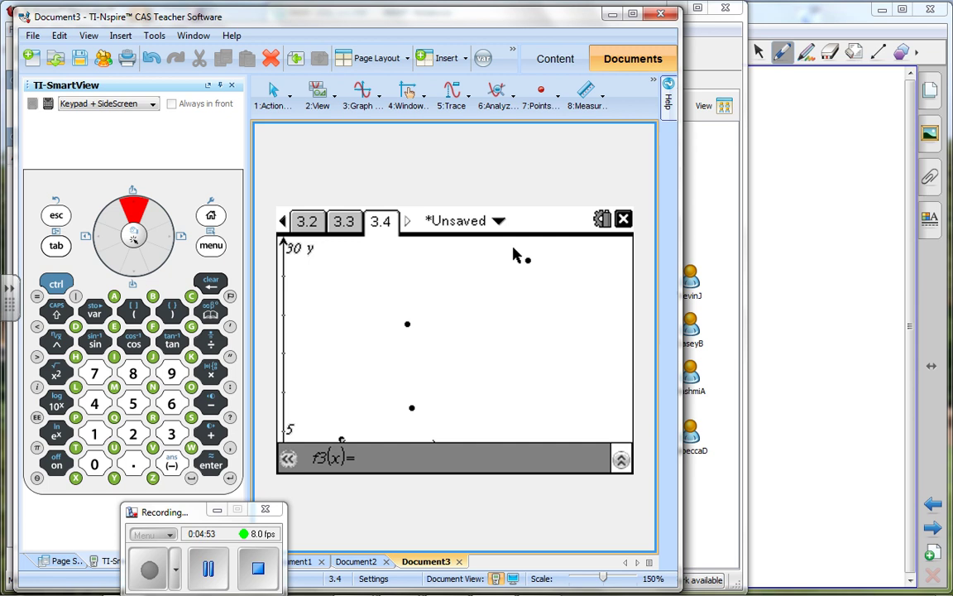
click(463, 467)
key(Up)
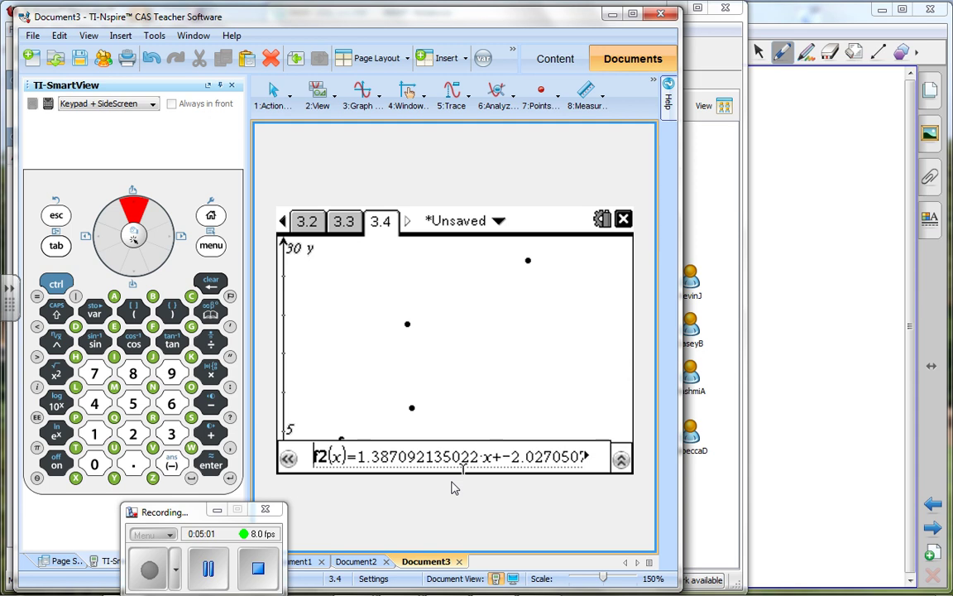
key(Return)
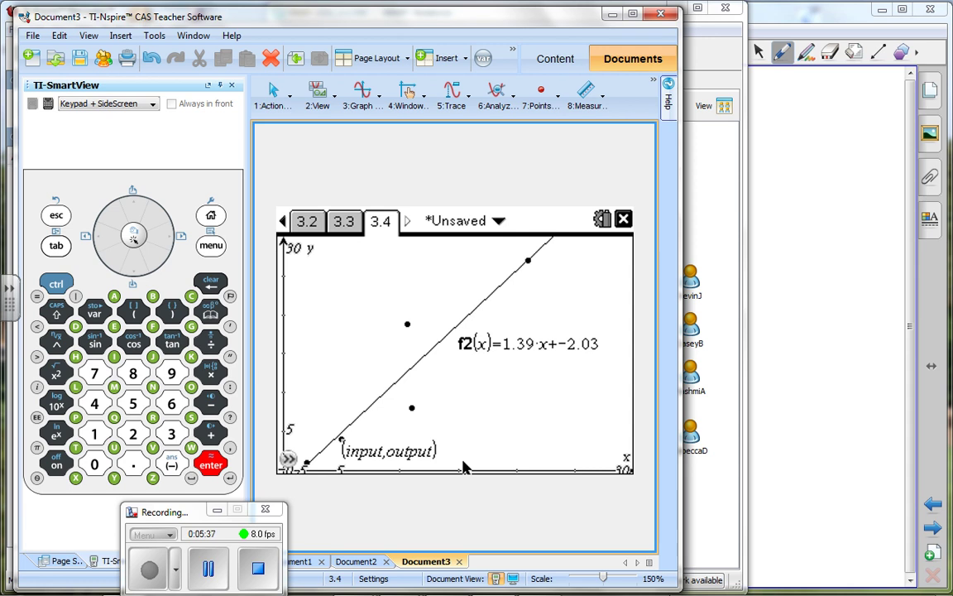
mouse_move(948, 582)
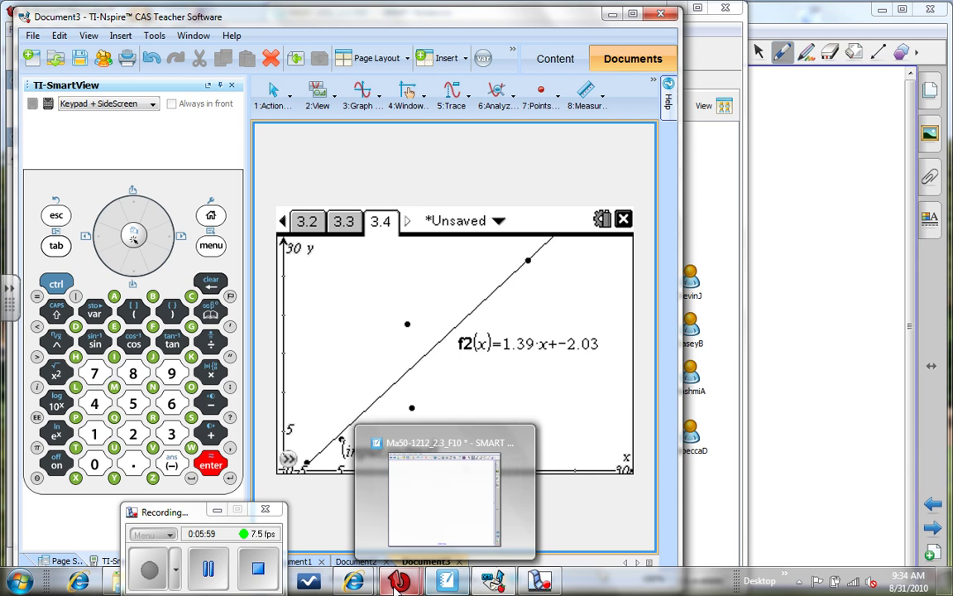
Bring TI-Nspire Navigator to the front and start a new Quick Poll
mouse_move(401, 586)
click(325, 492)
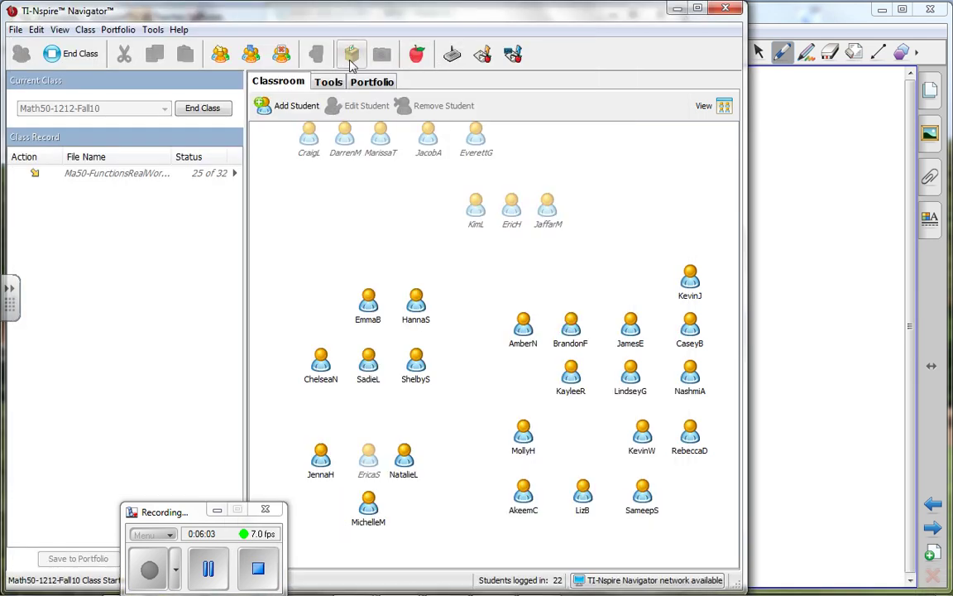
click(352, 55)
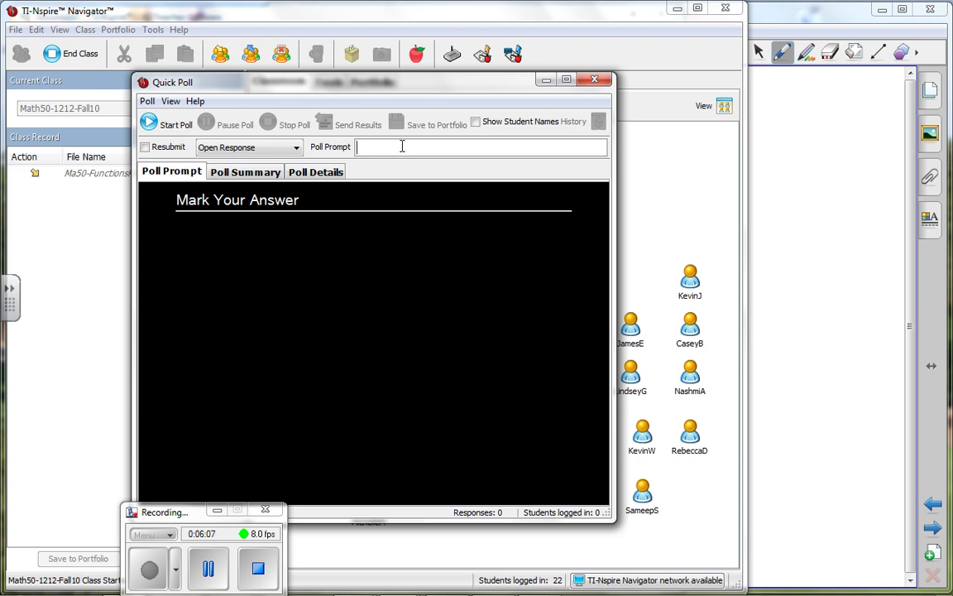
Enter the prompt 'On a scale of 1-5 (1 is little, 5 is a lot), how comfortable ar you with the Nspire C'
text(On a scale of 1-5 ()
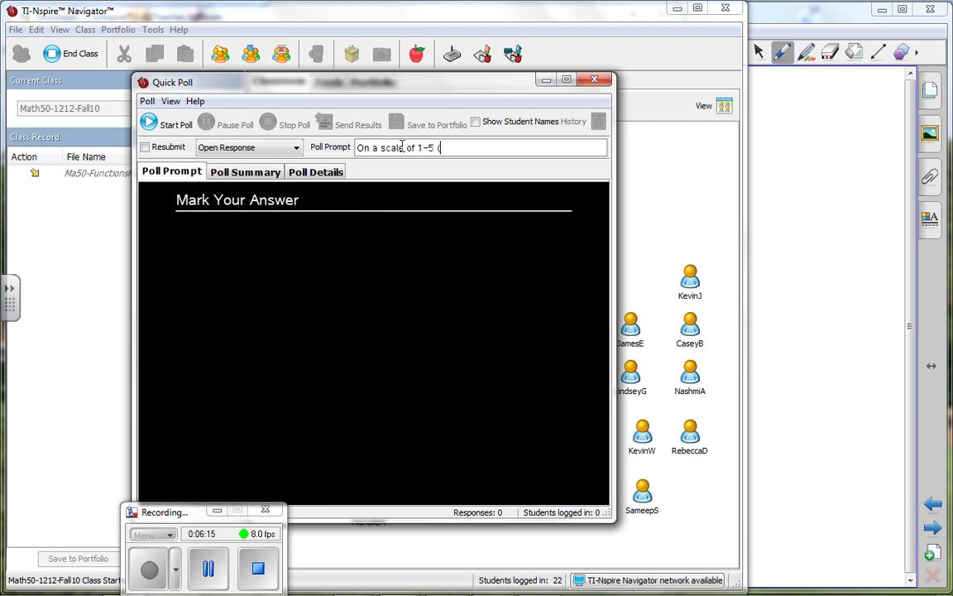
text(1 is little, 5 is a lot),)
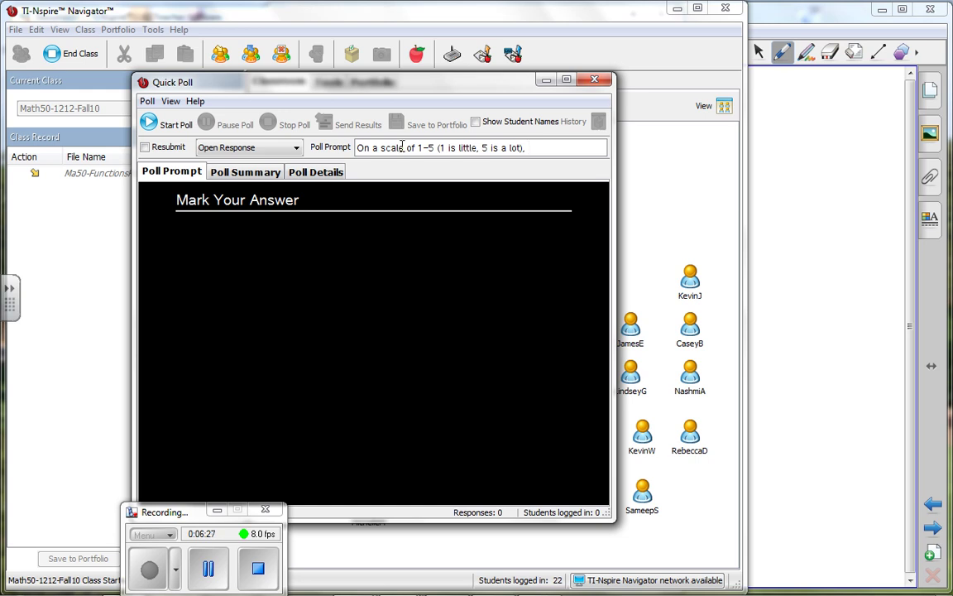
text( how com)
text(for)
text(table ar)
text( you )
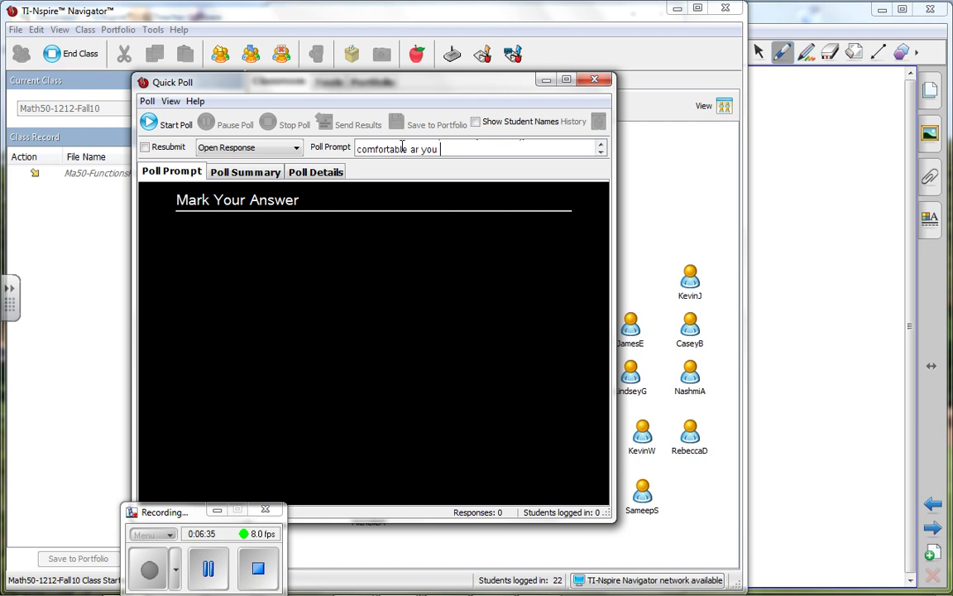
text(with the Nspire CAS)
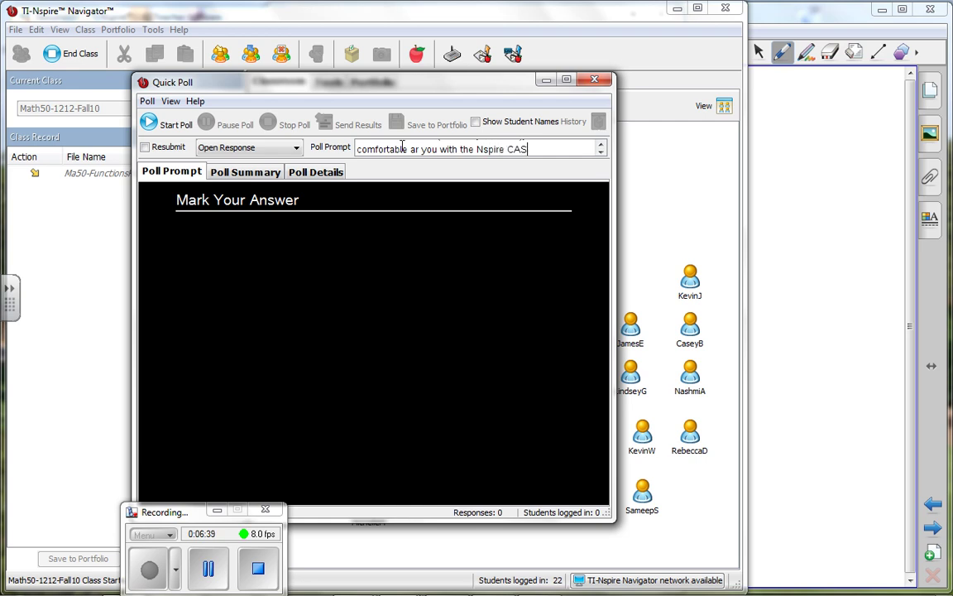
End the prompt with '?' and set the response type to Multiple Choice A Thru E
text(?)
click(295, 150)
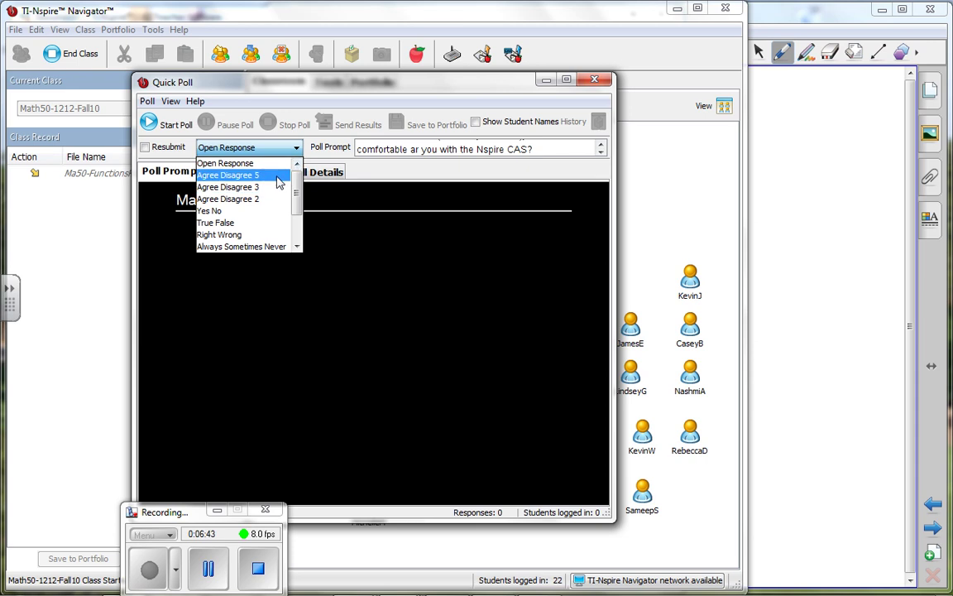
scroll(299, 212, down, 2)
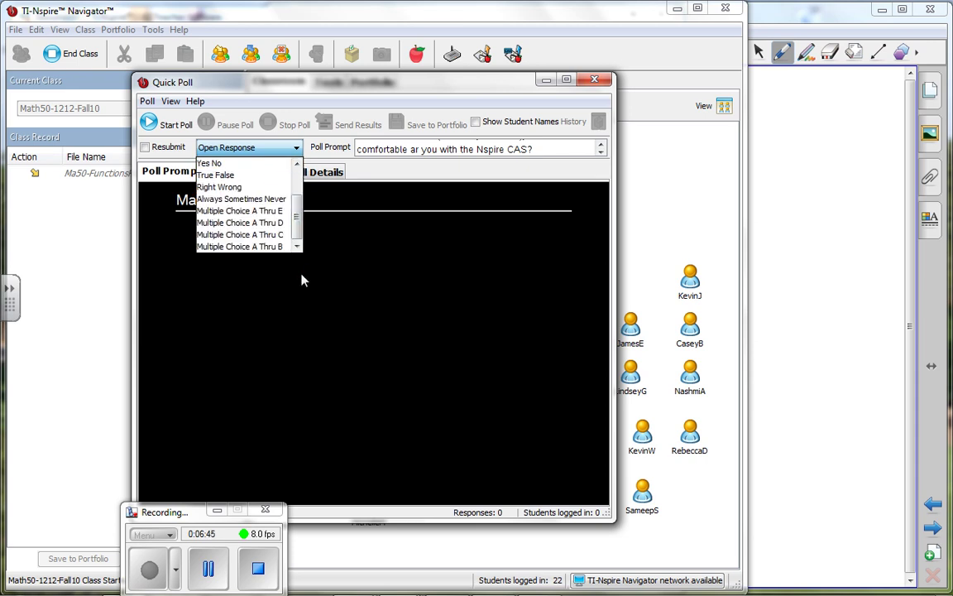
click(262, 212)
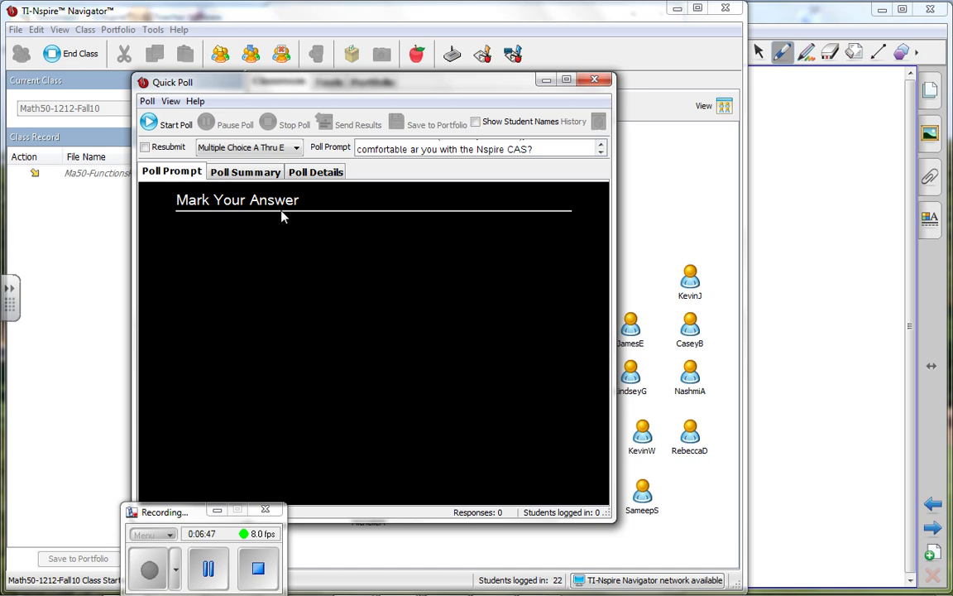
Start the comfort poll and collect responses until 23 of 23 students answer
click(176, 126)
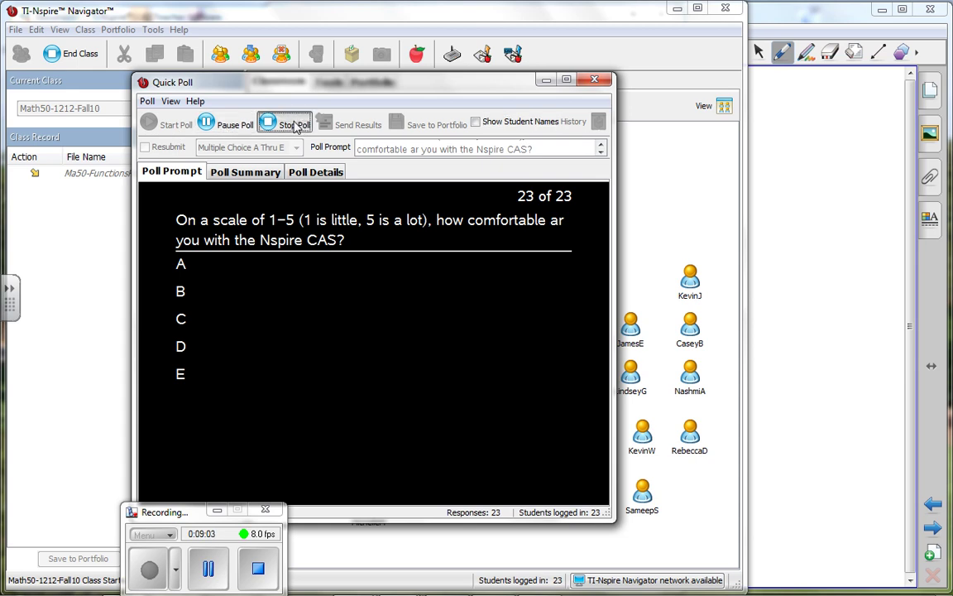
Stop the poll and show the summary bar chart: A 4, B 5, C 7, D 5, E 2
click(294, 125)
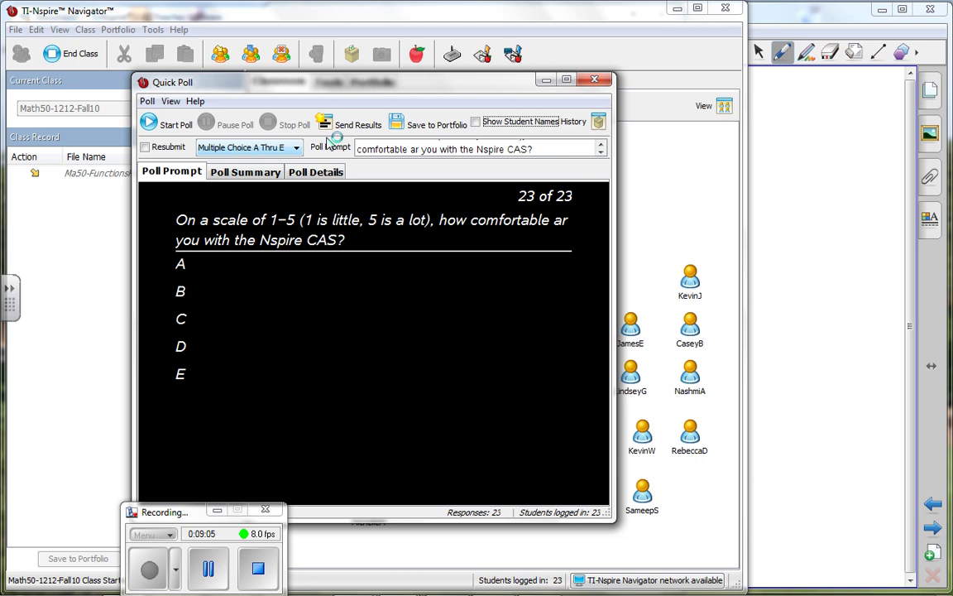
click(259, 175)
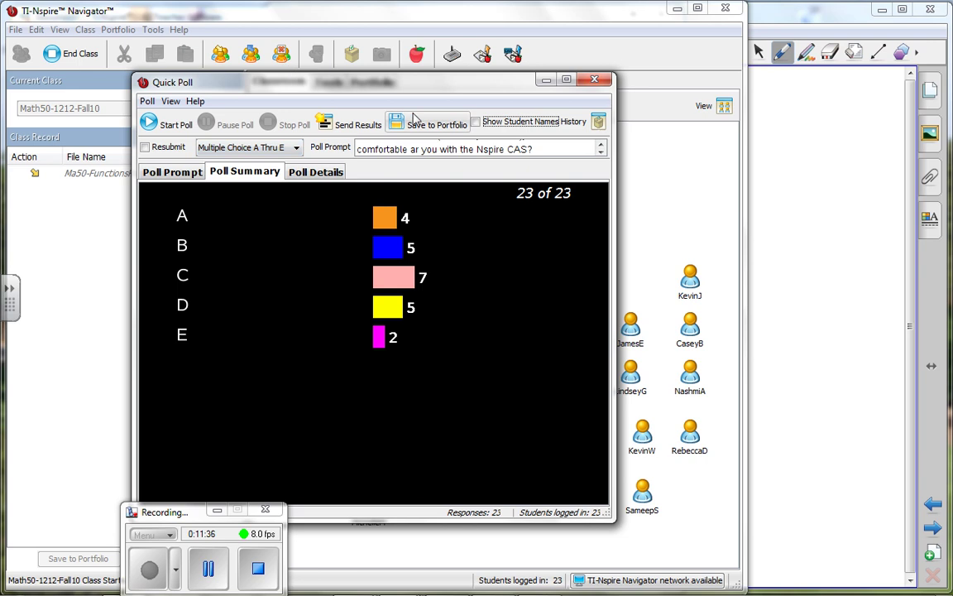
Open Save to Portfolio to add the results as a new column 'Poll 8/31/10'
click(425, 126)
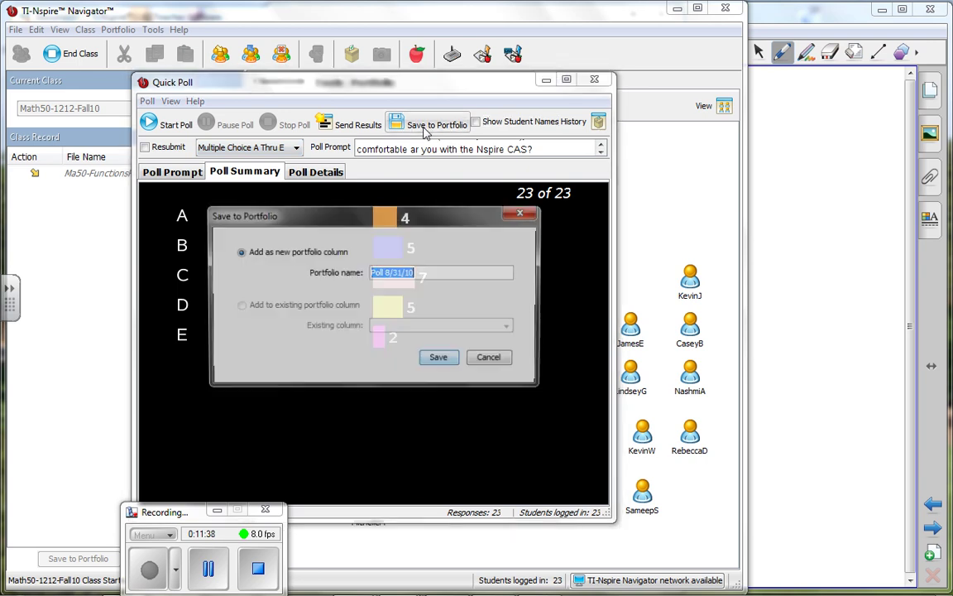